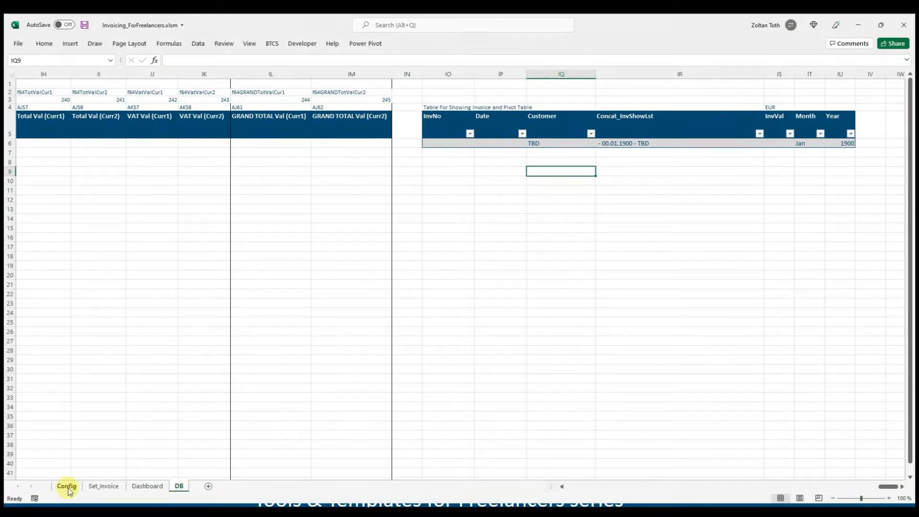
# - Review the Config sheet's settings for freelancer details, customers, invoice format, products/services and printers
pyautogui.click(67, 486)
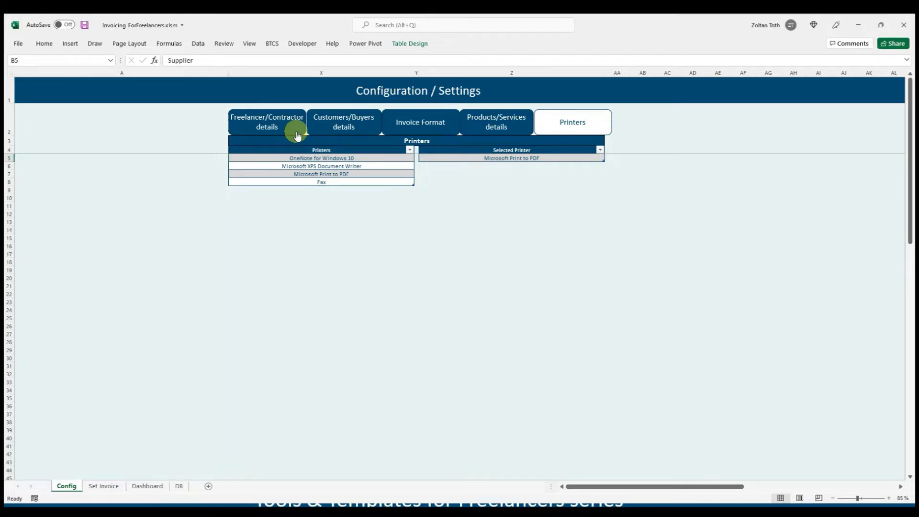
pyautogui.click(295, 134)
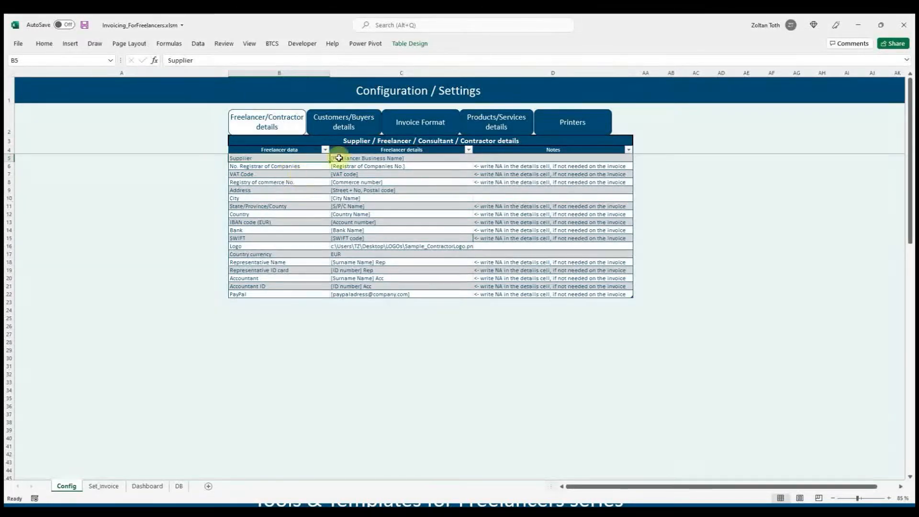
pyautogui.click(371, 128)
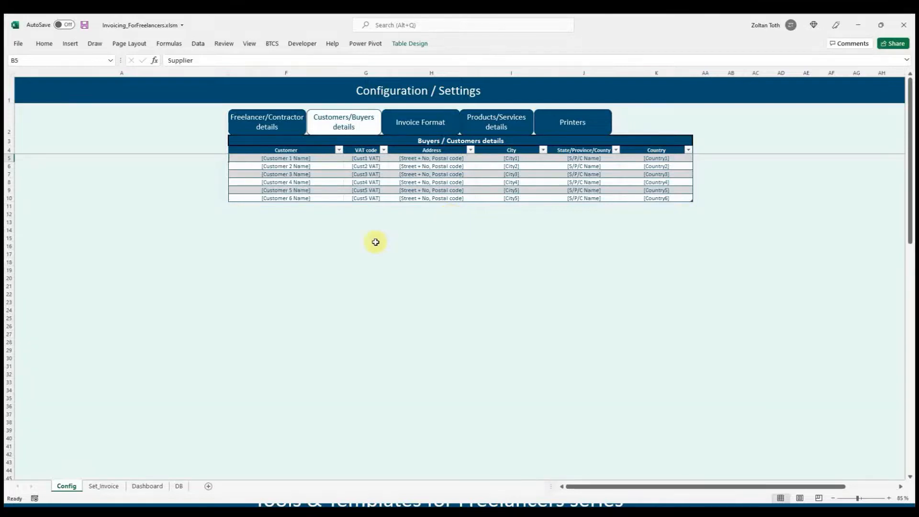
pyautogui.click(290, 158)
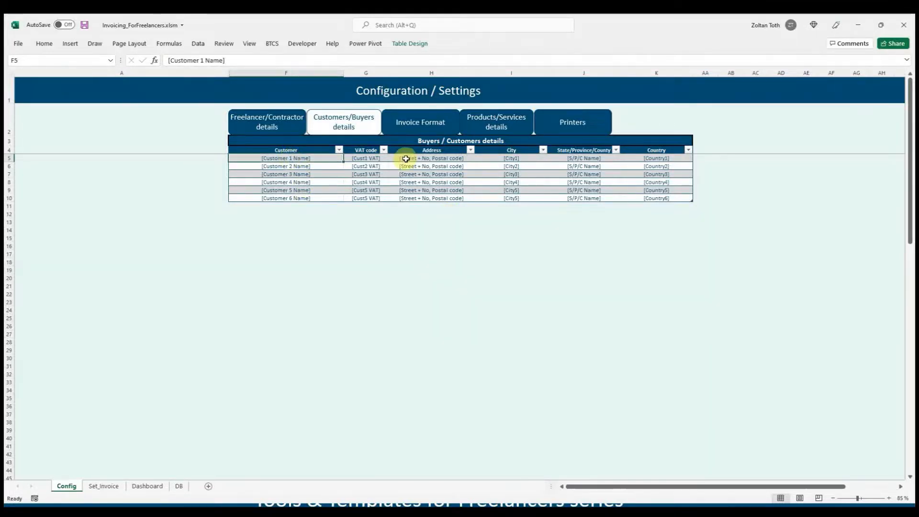
pyautogui.click(382, 160)
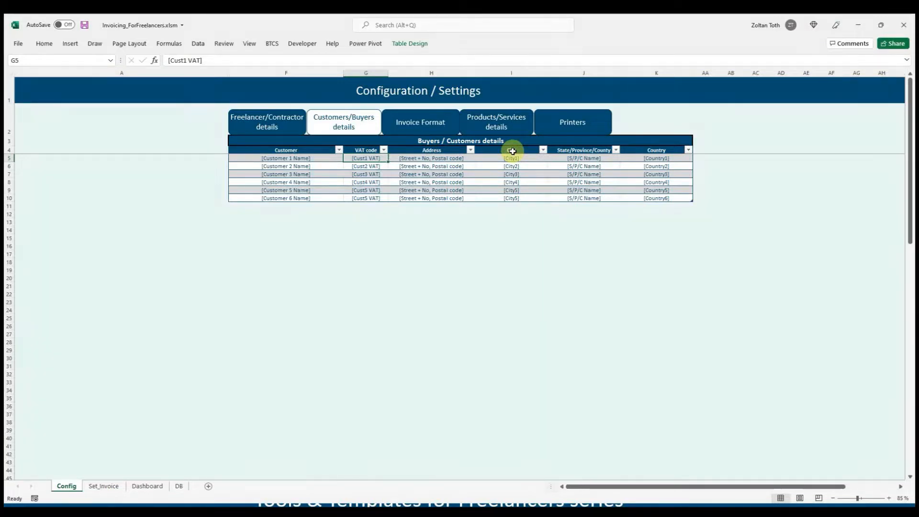
pyautogui.click(440, 131)
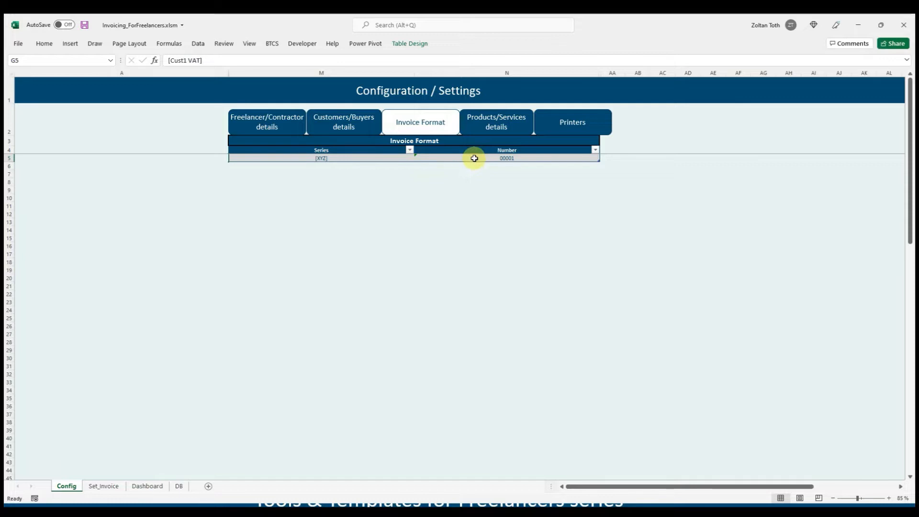
pyautogui.click(367, 157)
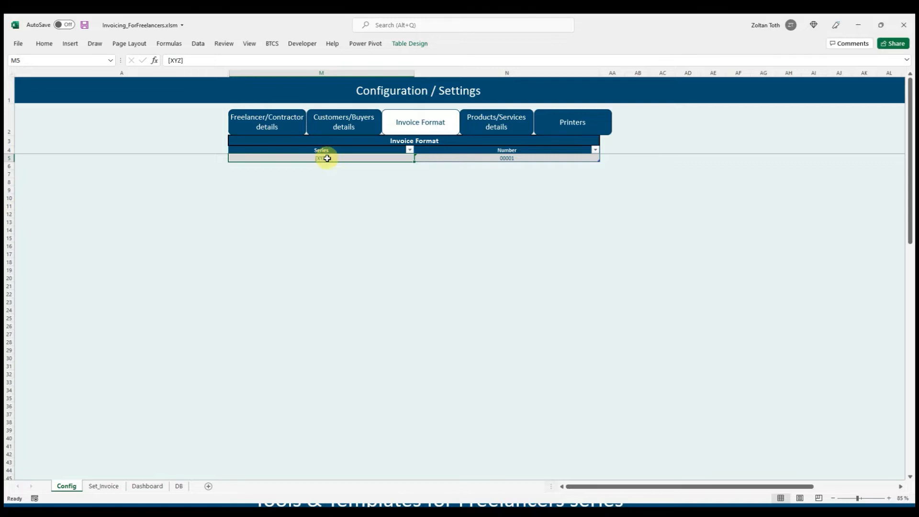
pyautogui.click(508, 157)
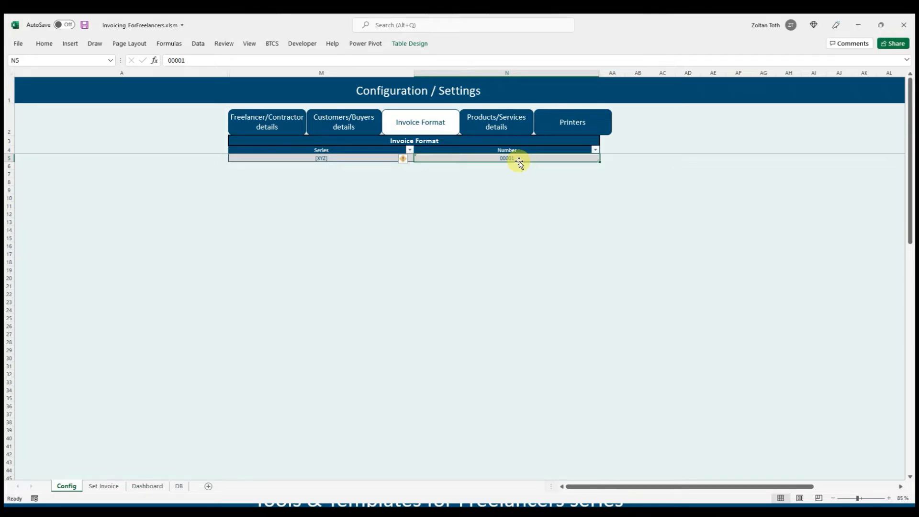
pyautogui.click(506, 128)
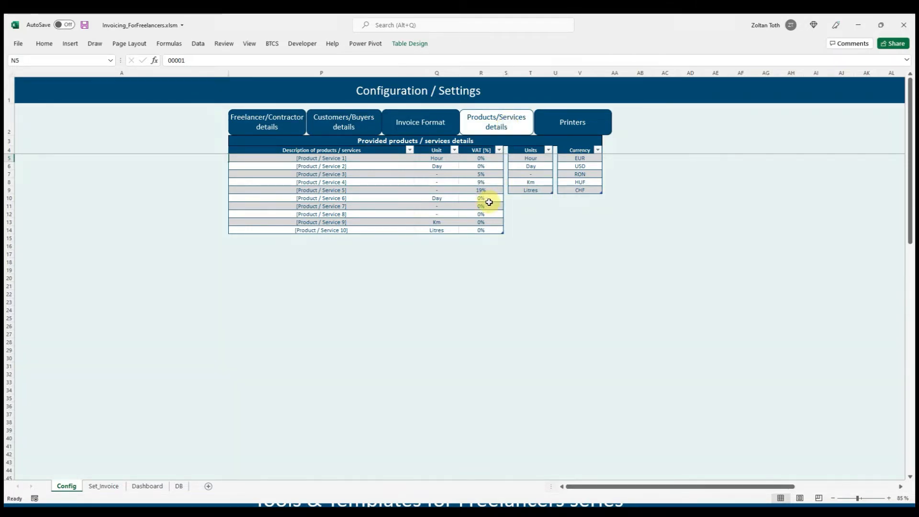
pyautogui.click(337, 159)
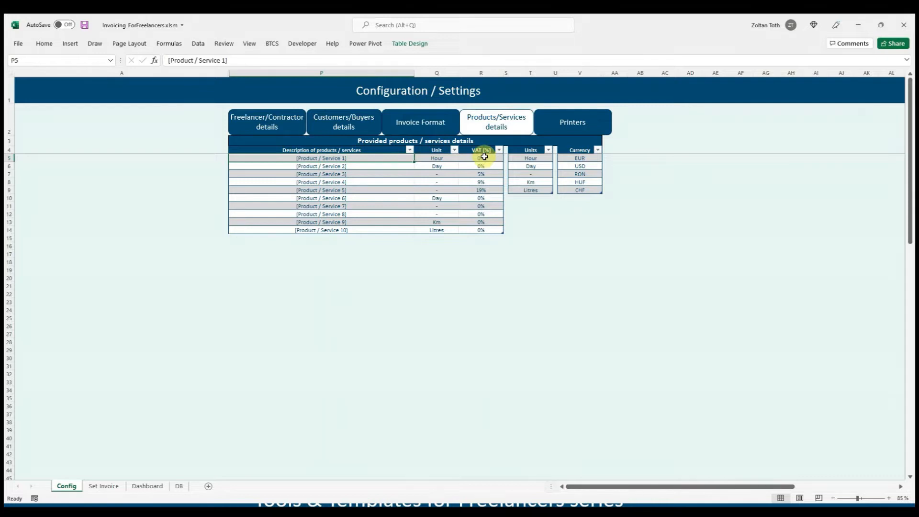
pyautogui.click(577, 130)
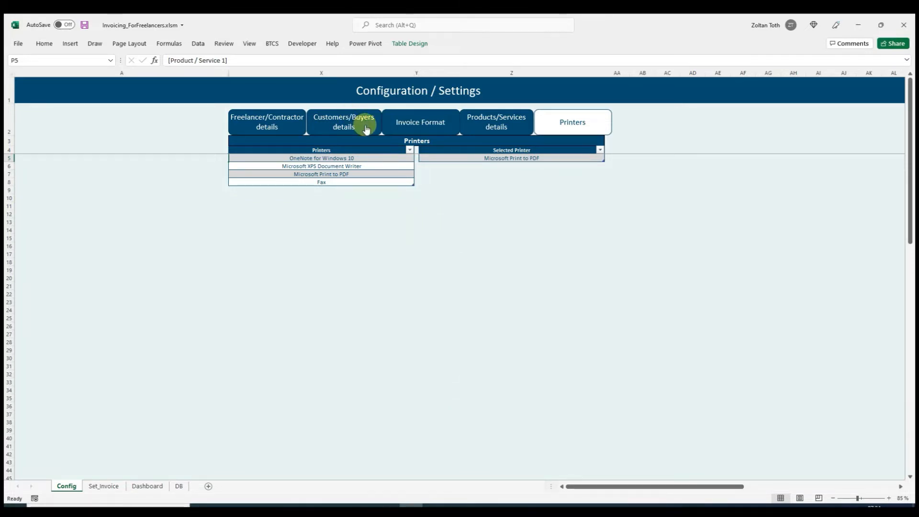
# - Replace the first customer in the Buyers / Customers details with IBM and set its VAT code to NA
pyautogui.click(366, 128)
pyautogui.click(307, 159)
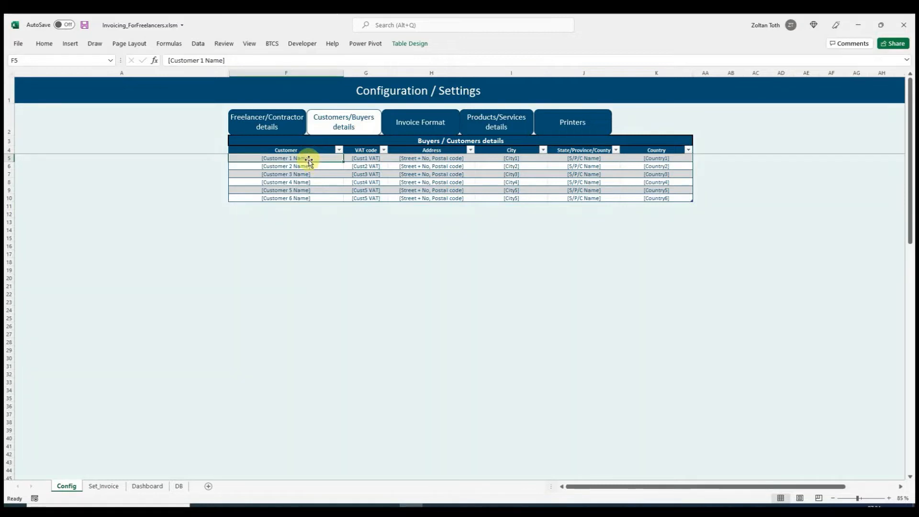
pyautogui.write('IBM')
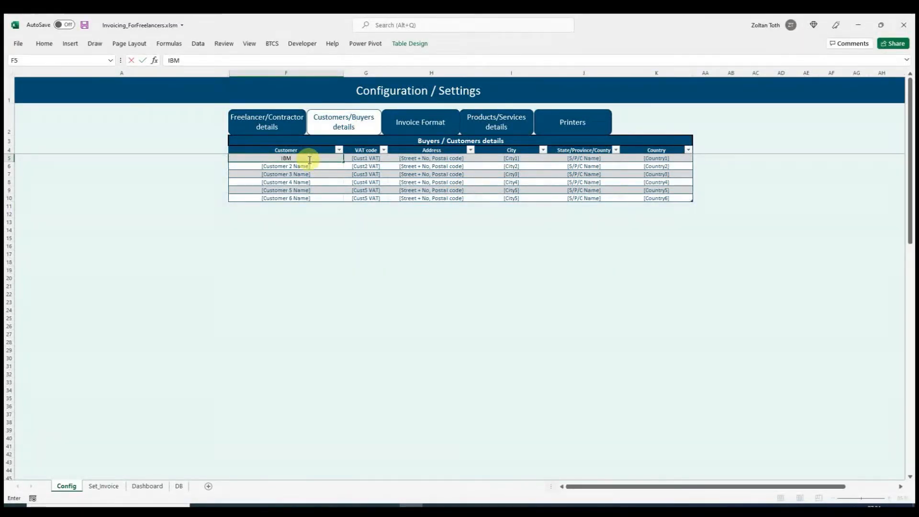
pyautogui.click(363, 163)
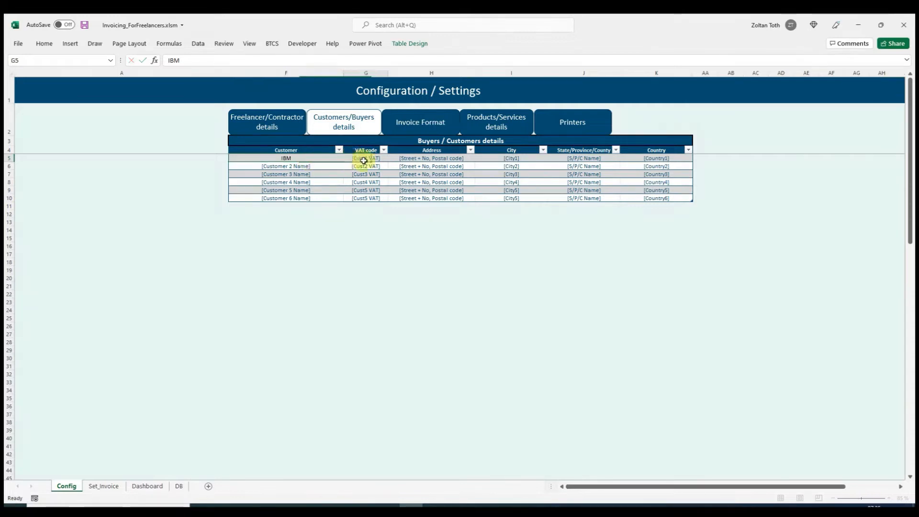
pyautogui.write('NA')
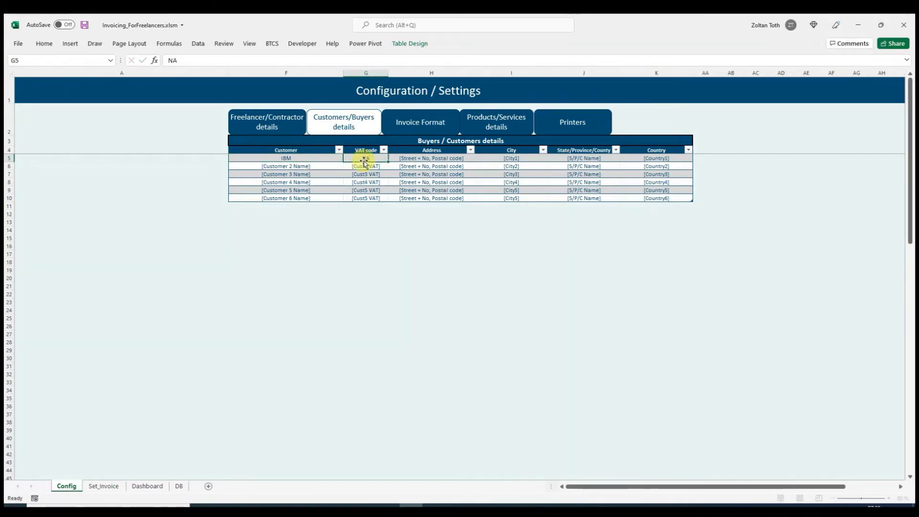
pyautogui.press('Return')
# - Replace the second customer in the Buyers / Customers details with Microsoft and set its VAT code to 123456
pyautogui.click(323, 166)
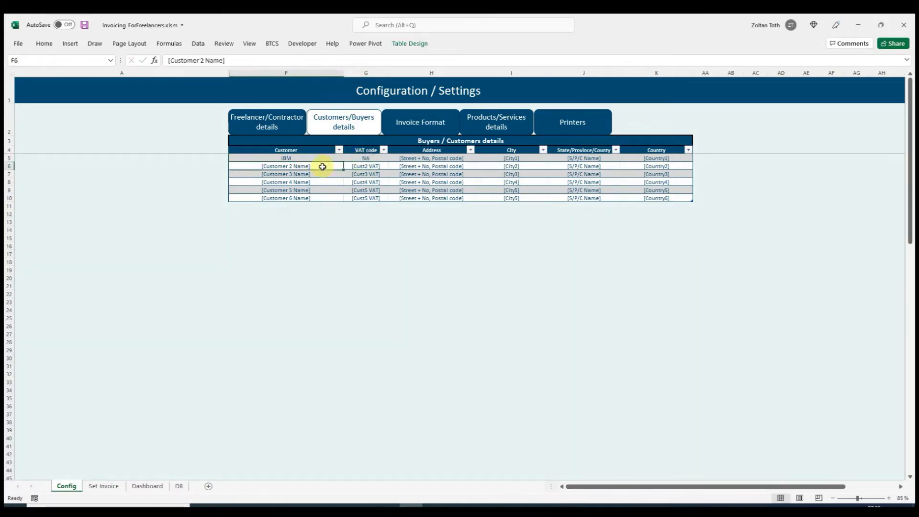
pyautogui.write('Microsoft')
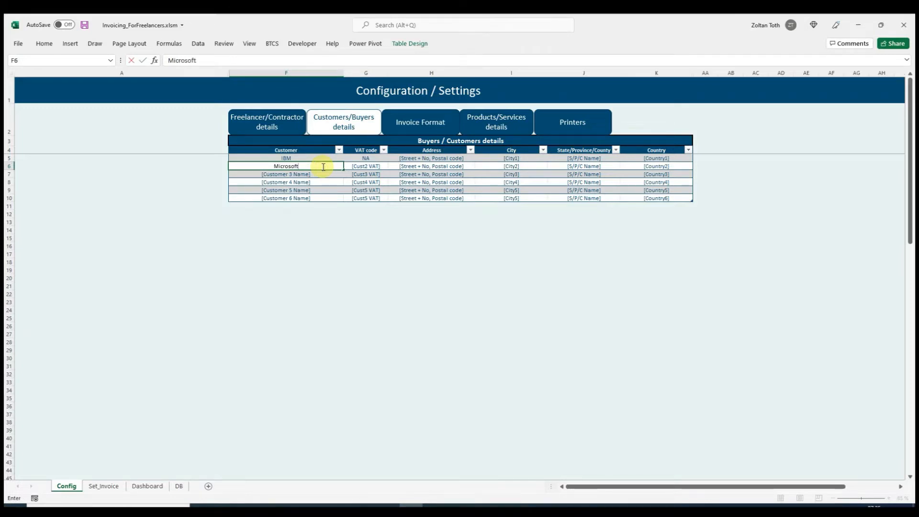
pyautogui.press('Return')
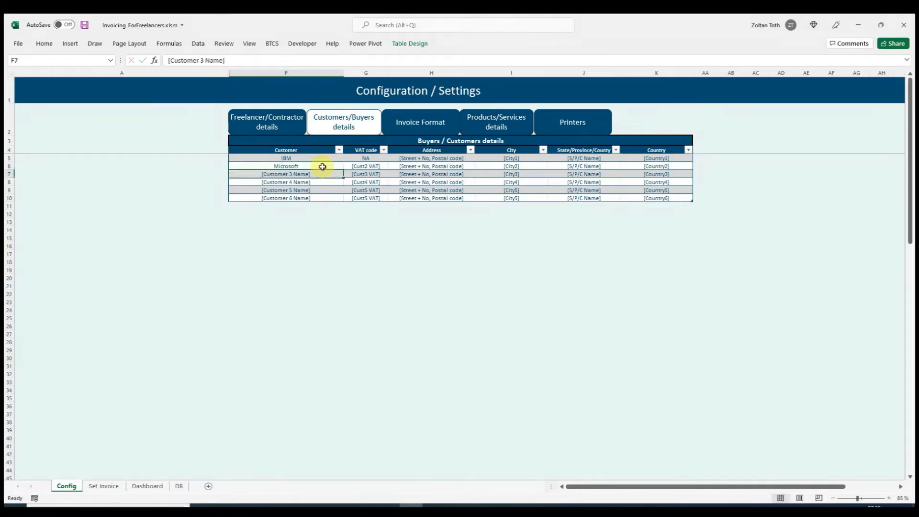
pyautogui.click(373, 165)
pyautogui.write('1234')
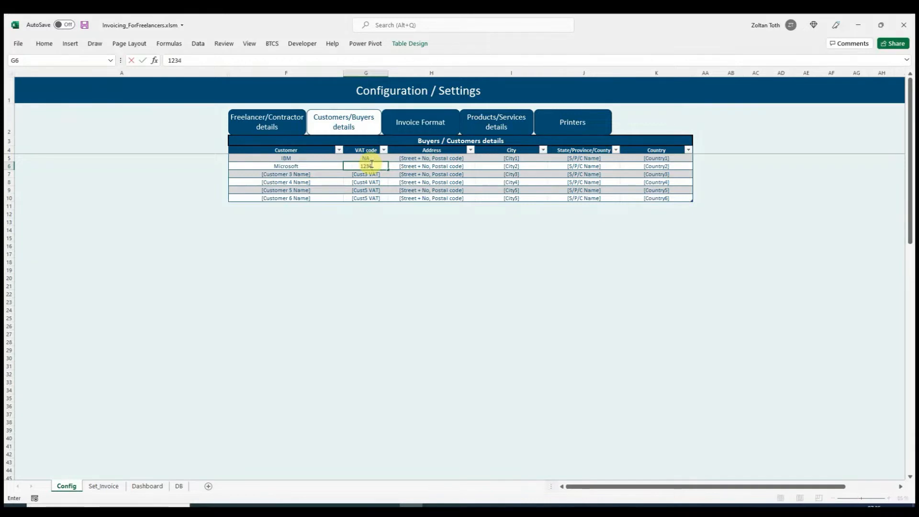
pyautogui.write('56')
pyautogui.press('Return')
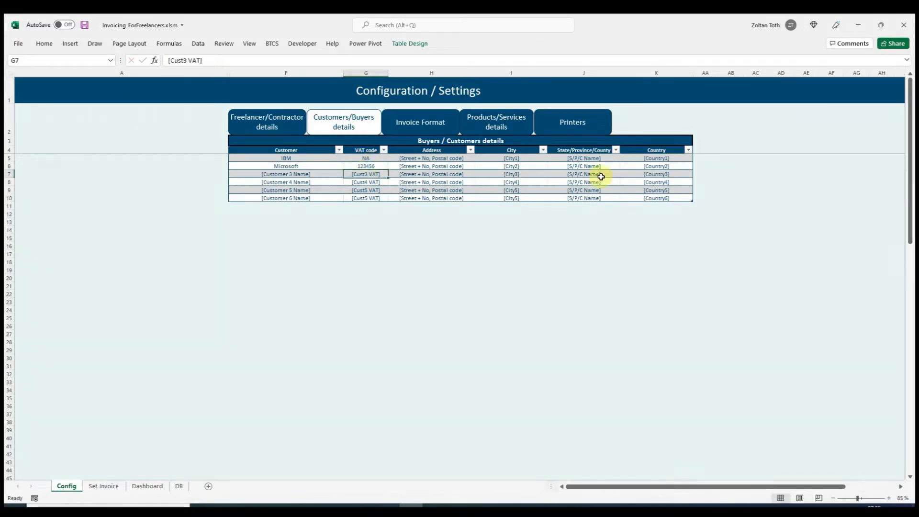
# - Set the country to USA for IBM and to Ireland for Microsoft
pyautogui.click(660, 157)
pyautogui.write('USA')
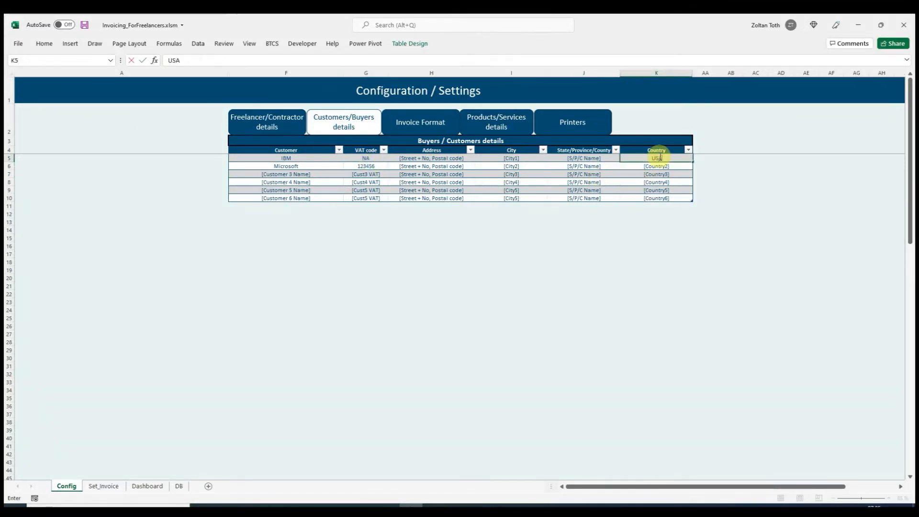
pyautogui.press('Return')
pyautogui.write('Ire')
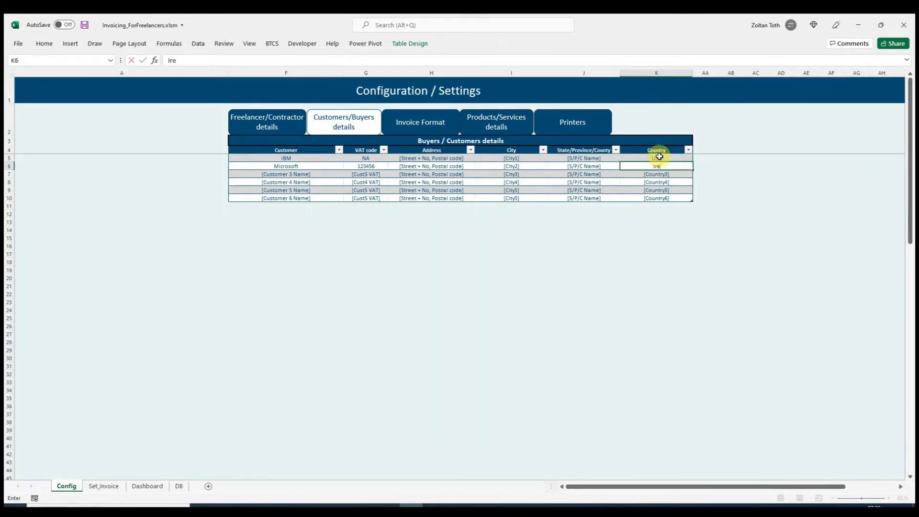
pyautogui.write('land')
pyautogui.press('Return')
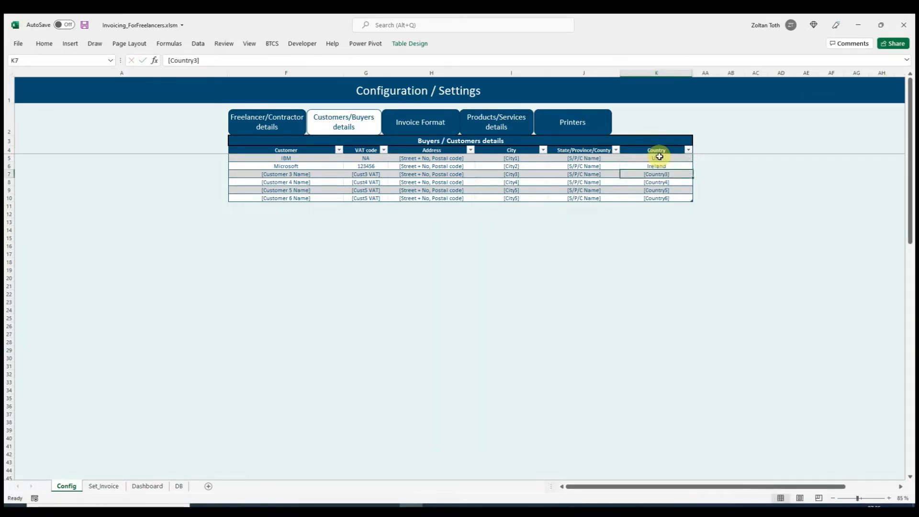
# - Add two customers named extra and extra2 directly below the last row of the customers table
pyautogui.click(280, 206)
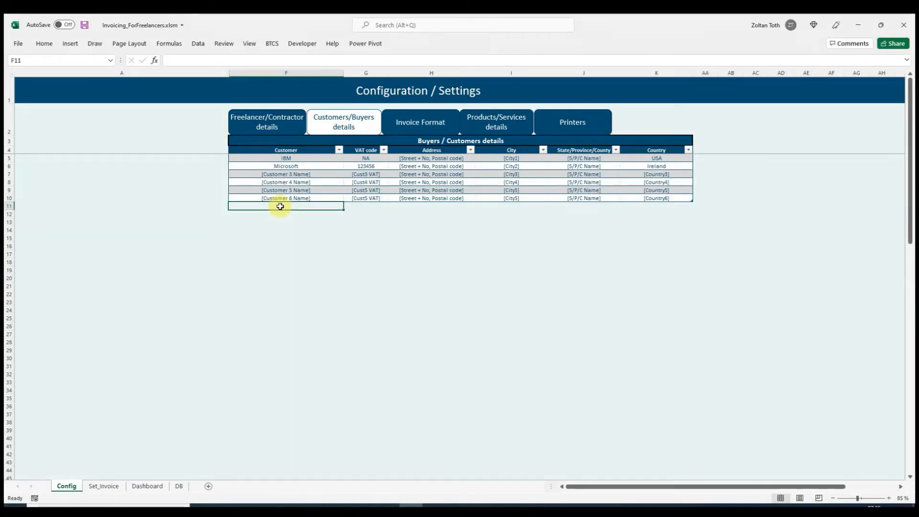
pyautogui.write('Extra')
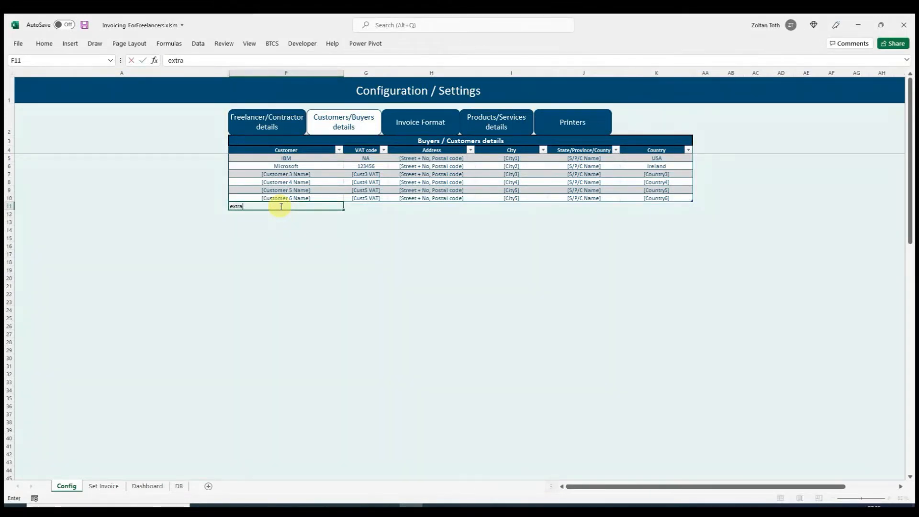
pyautogui.press('Return')
pyautogui.write('extra2')
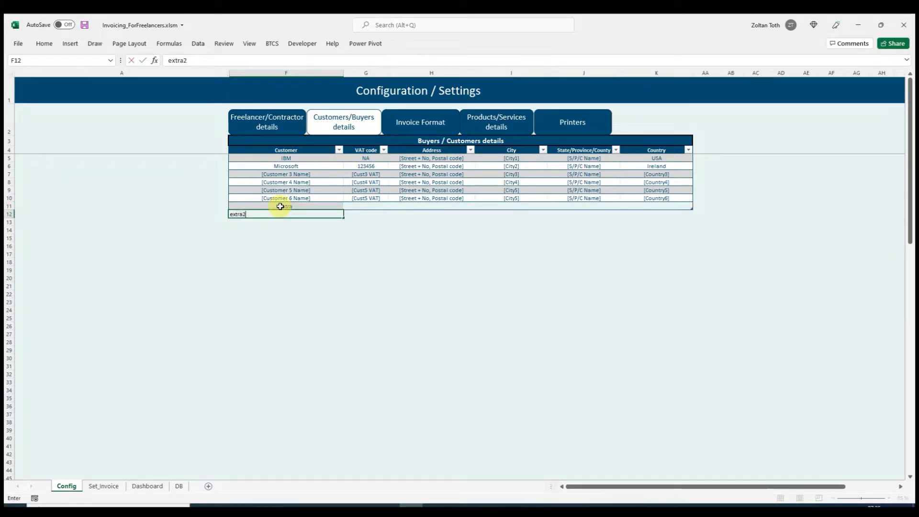
pyautogui.press('Return')
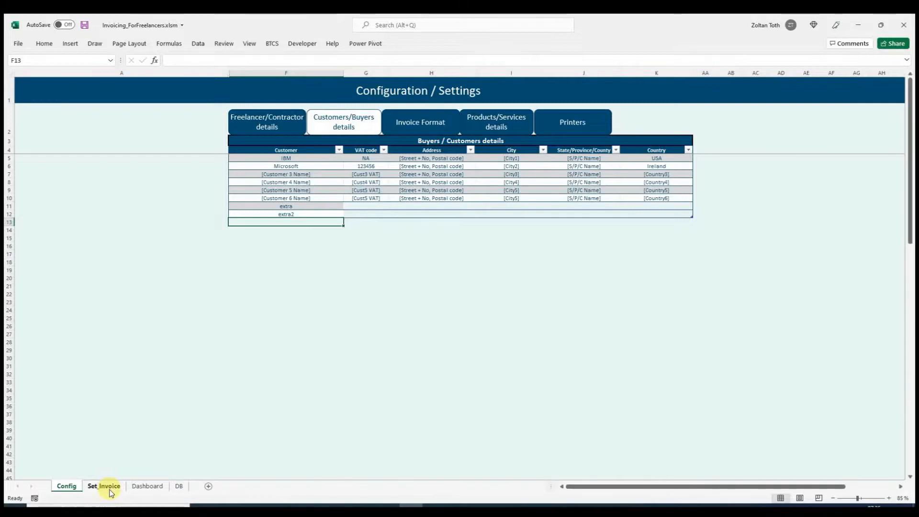
# - Examine the Set_Invoice sheet's control area and invoice template, including the series number, invoice date and due date
pyautogui.click(109, 489)
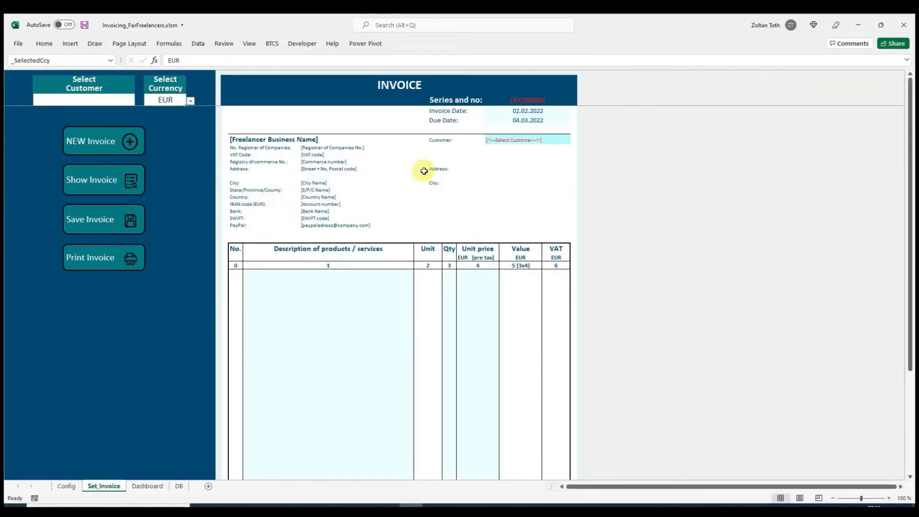
pyautogui.scroll(-2, 424, 171)
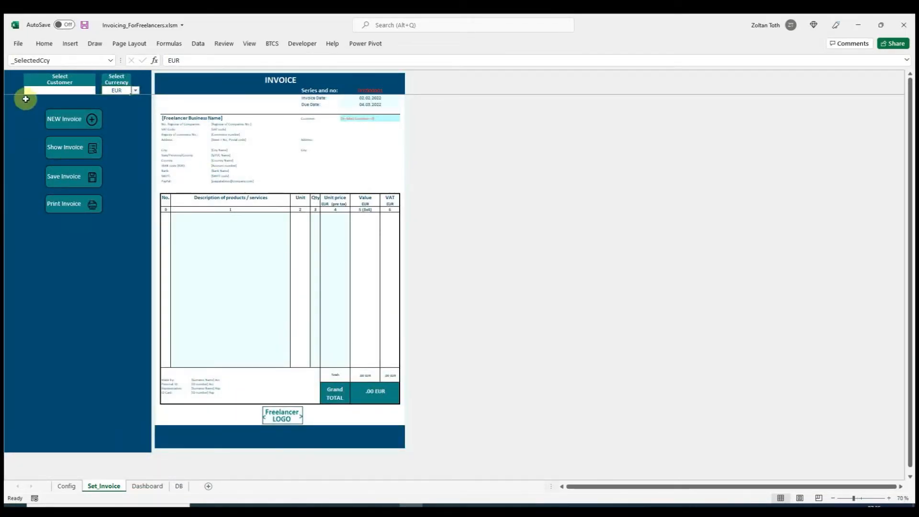
pyautogui.moveTo(11, 76); pyautogui.dragTo(141, 448)
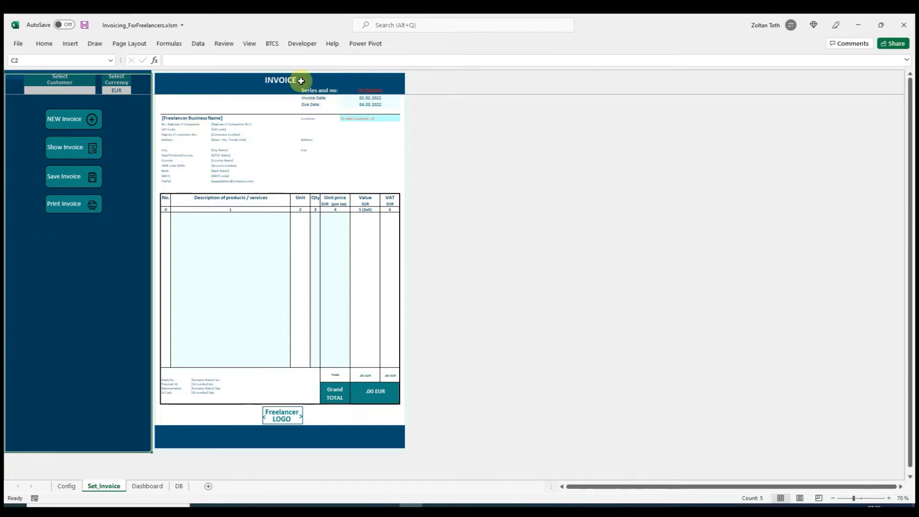
pyautogui.click(165, 77)
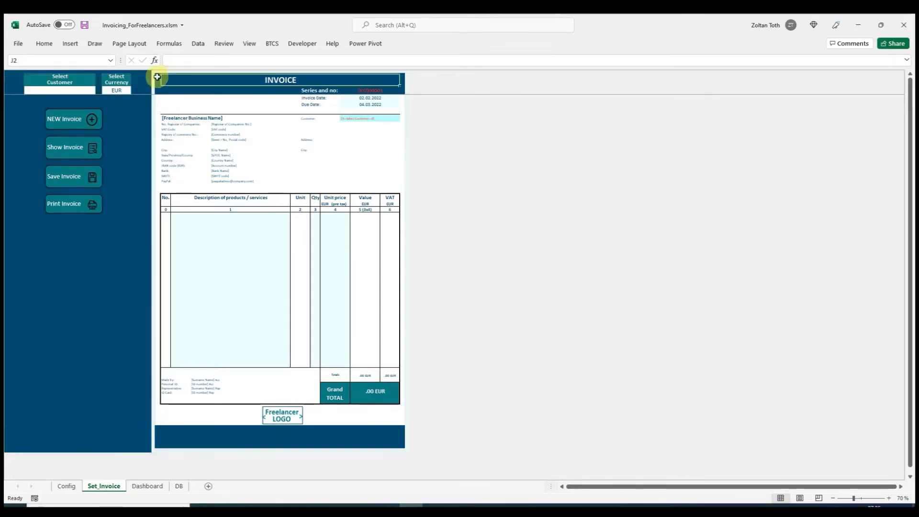
pyautogui.click(157, 76)
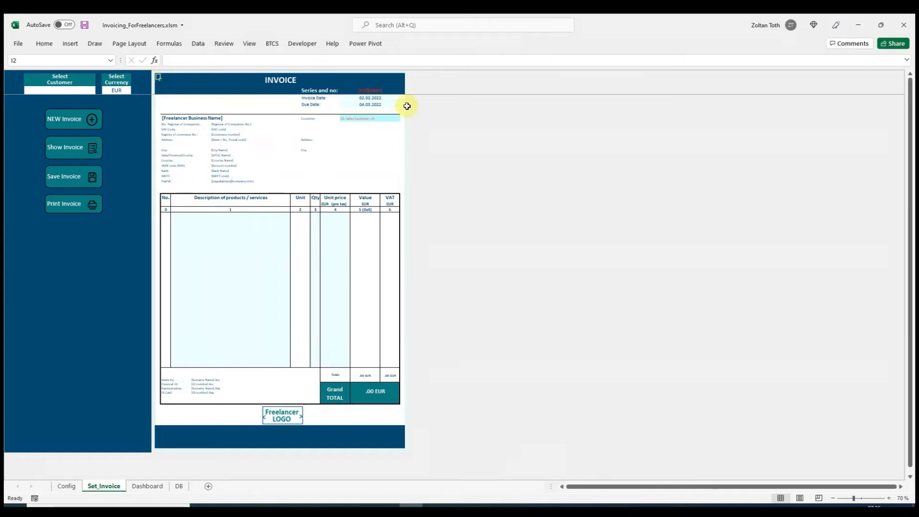
pyautogui.scroll(3, 386, 101)
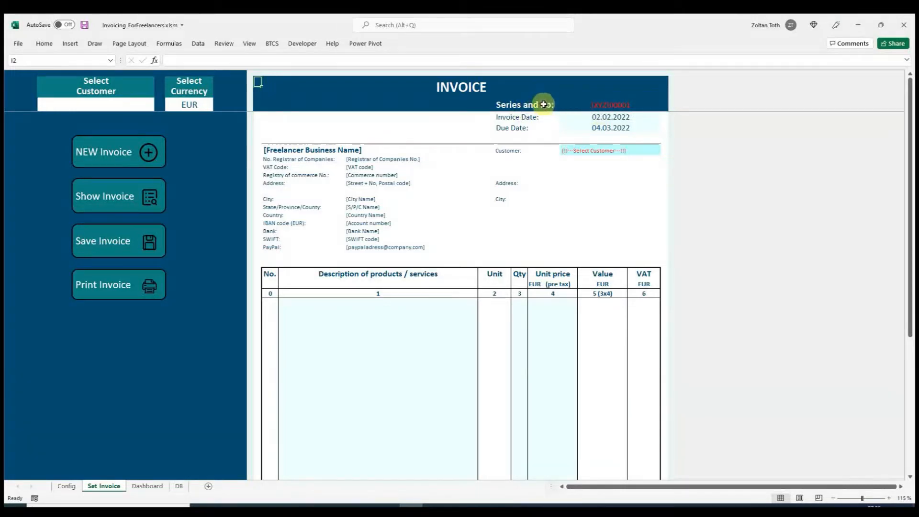
pyautogui.click(602, 104)
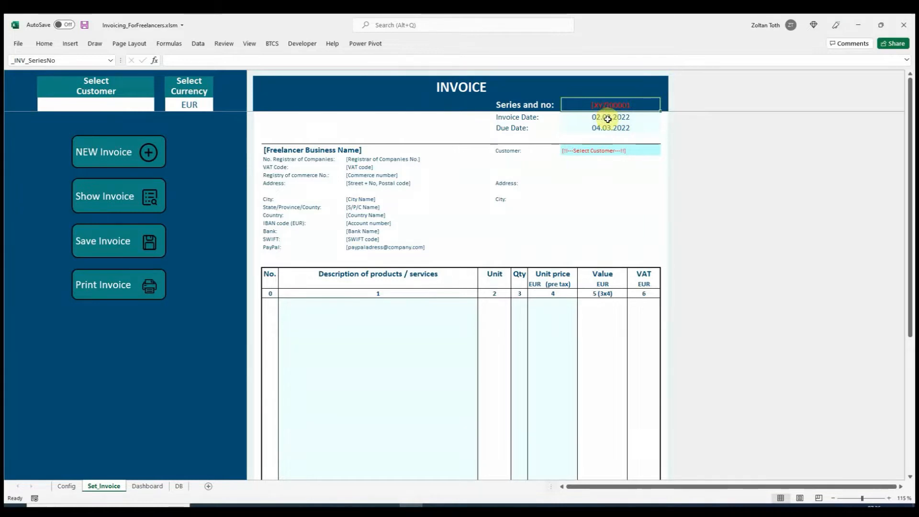
pyautogui.moveTo(607, 117); pyautogui.dragTo(607, 130)
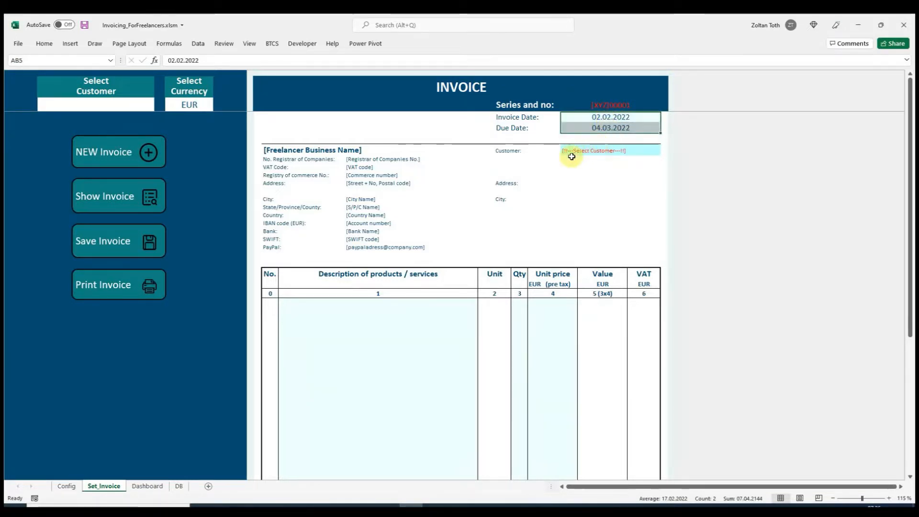
# - Examine the freelancer business details block and the customer details block on the invoice template
pyautogui.moveTo(271, 149); pyautogui.dragTo(418, 248)
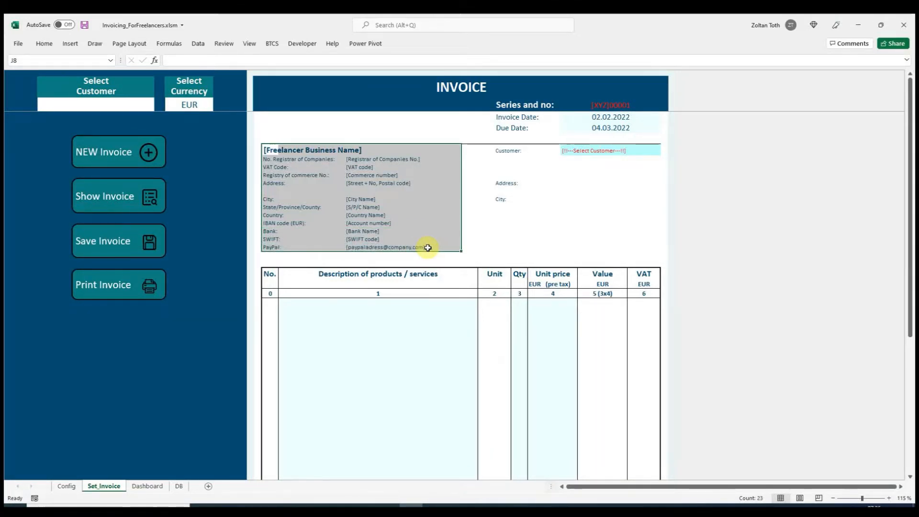
pyautogui.moveTo(516, 152); pyautogui.dragTo(656, 249)
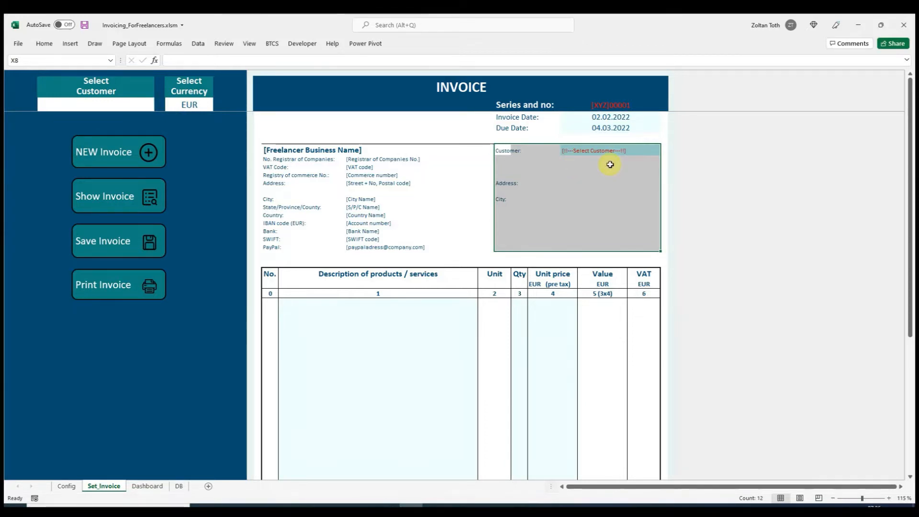
pyautogui.click(386, 167)
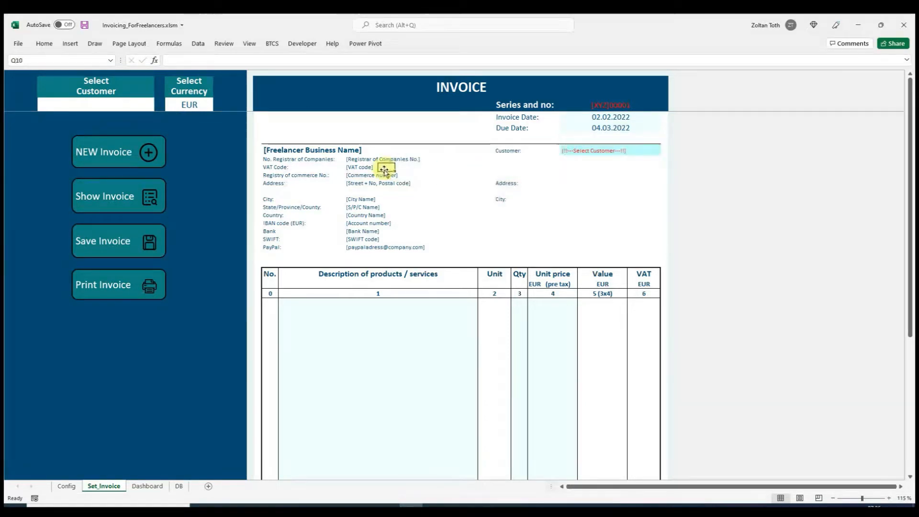
# - Set the invoice's customer to IBM and its currency to USD
pyautogui.click(120, 107)
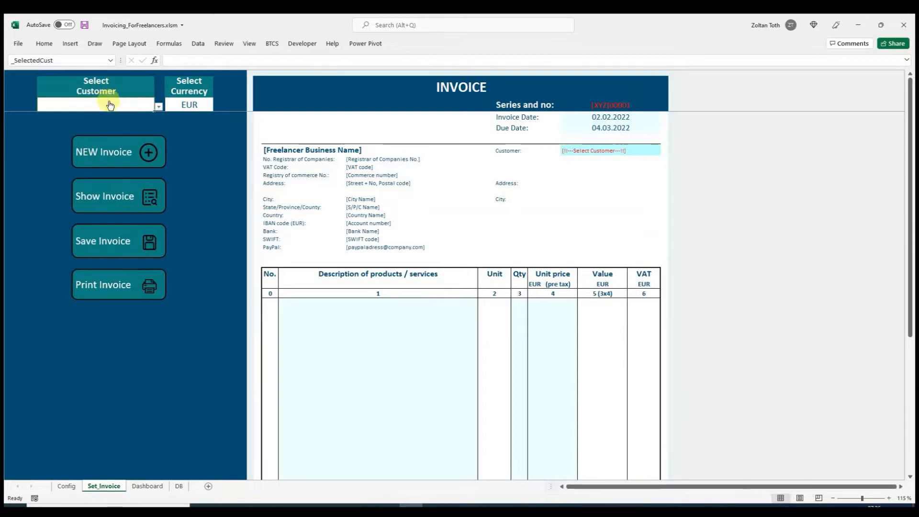
pyautogui.click(159, 106)
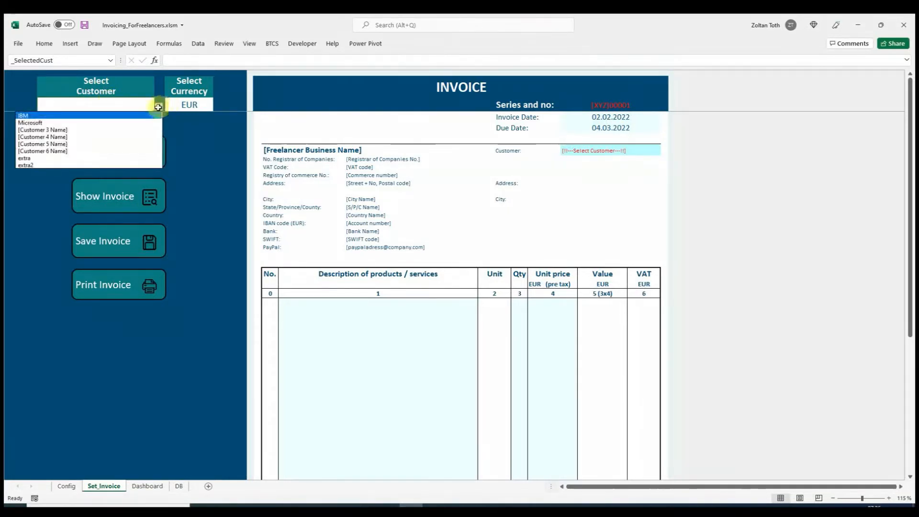
pyautogui.click(66, 116)
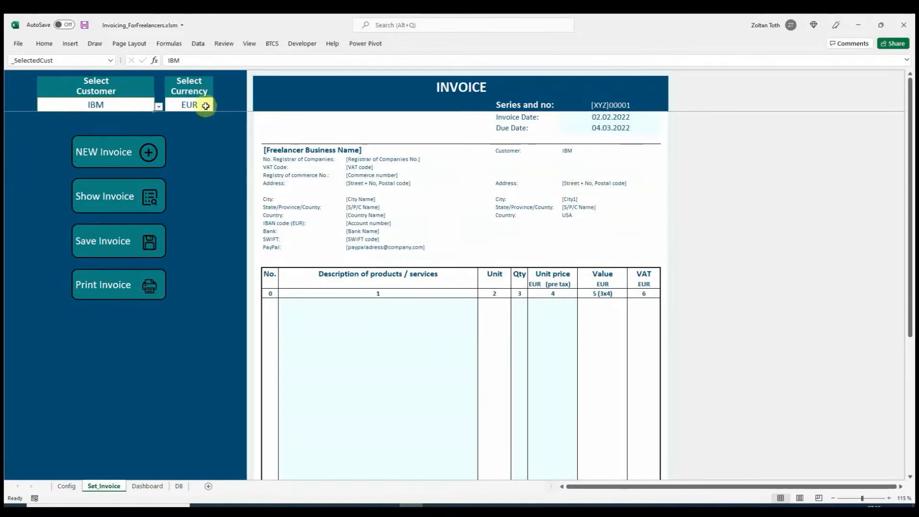
pyautogui.click(206, 105)
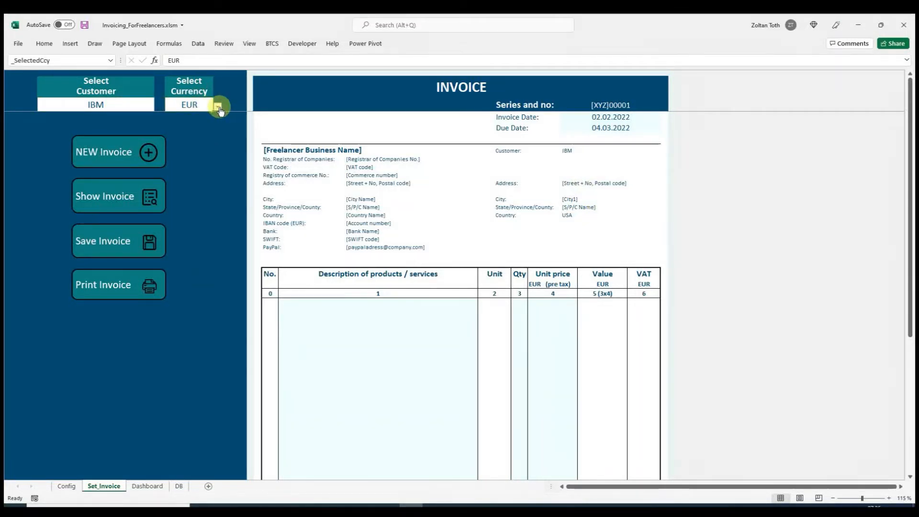
pyautogui.click(219, 108)
pyautogui.click(167, 123)
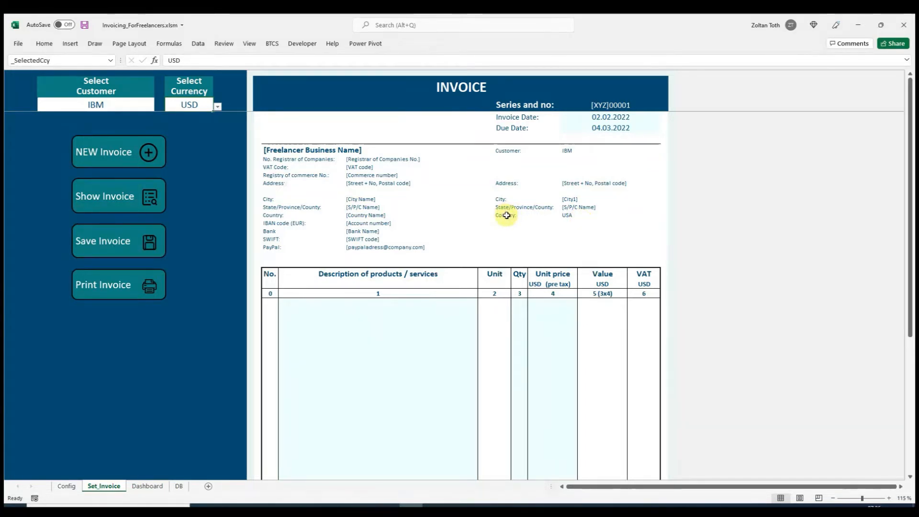
# - Choose [Product / Service 1] as the description in the first line of the invoice's products table
pyautogui.scroll(-1, 506, 214)
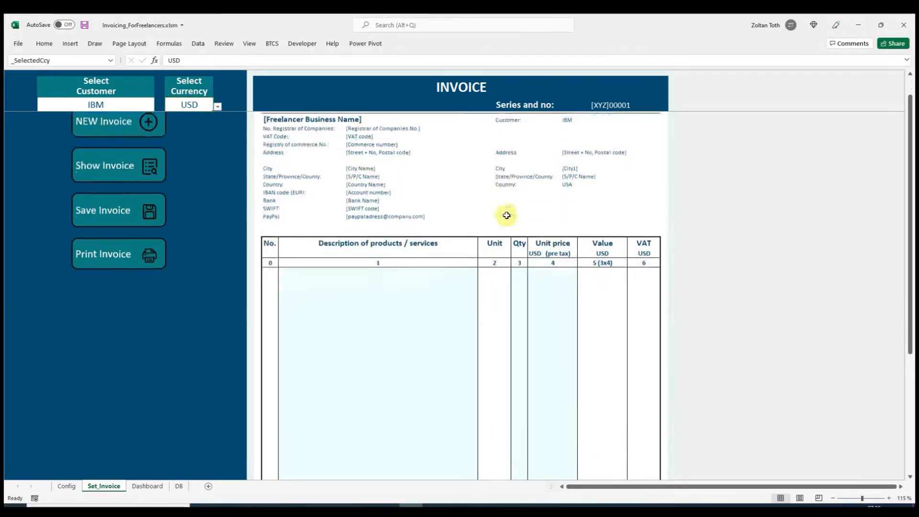
pyautogui.click(453, 274)
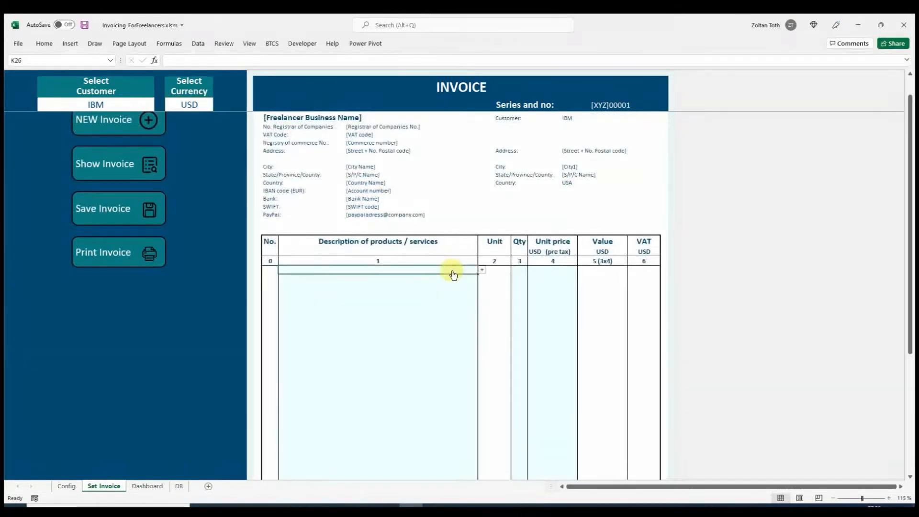
pyautogui.click(482, 271)
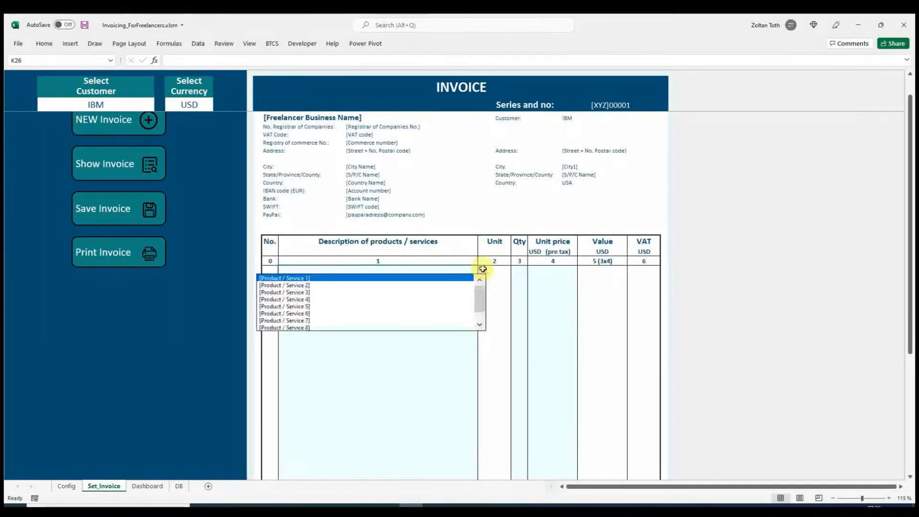
pyautogui.click(323, 278)
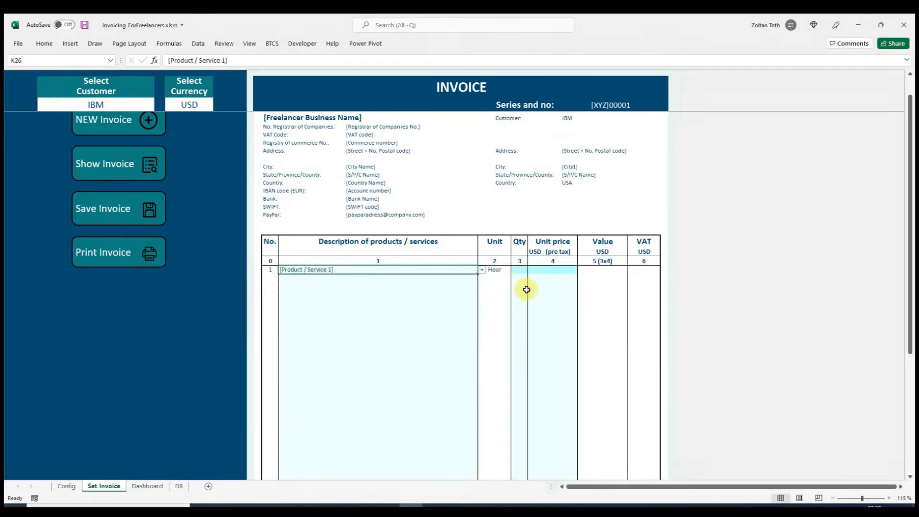
# - Enter a quantity of 45 and a pre-tax unit price of 30 for the first invoice line
pyautogui.click(521, 271)
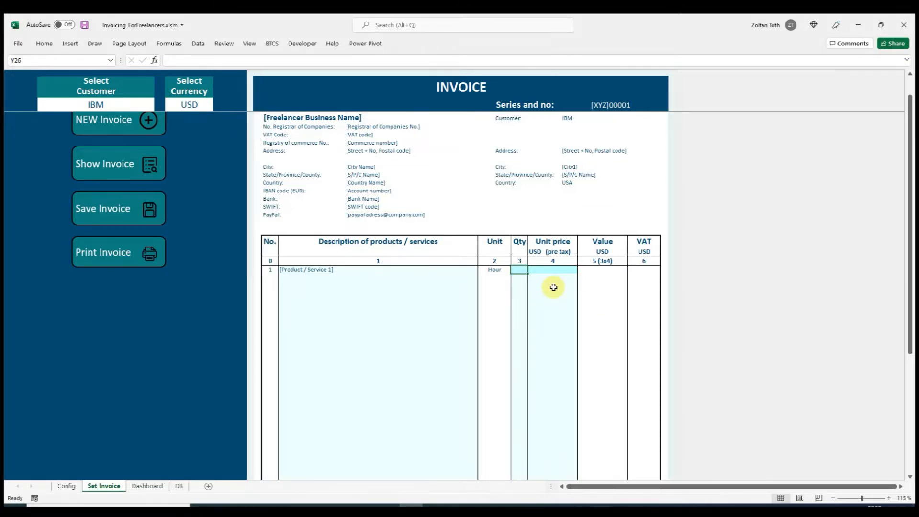
pyautogui.press('F2')
pyautogui.write('45')
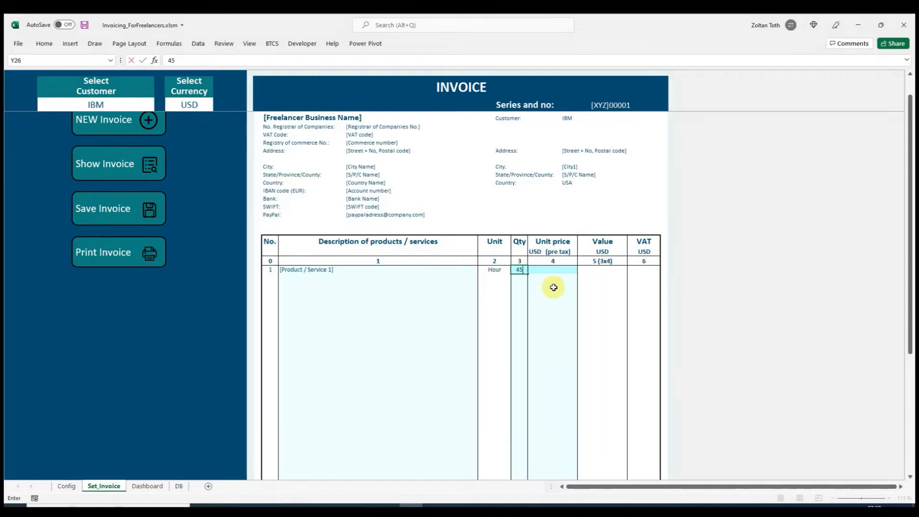
pyautogui.click(548, 268)
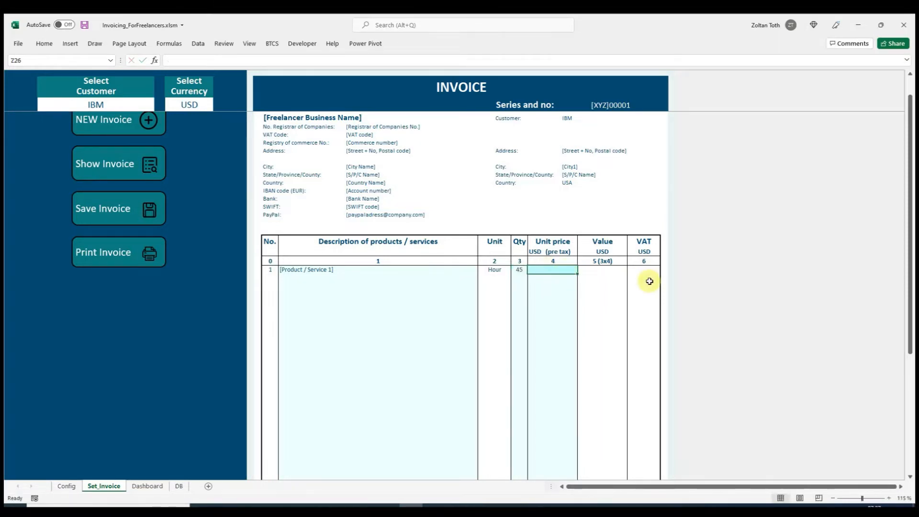
pyautogui.write('30')
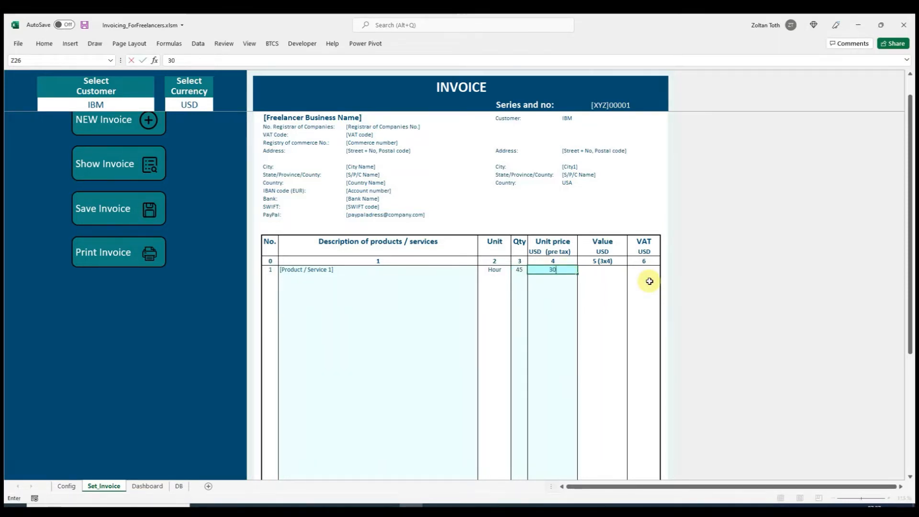
pyautogui.press('Return')
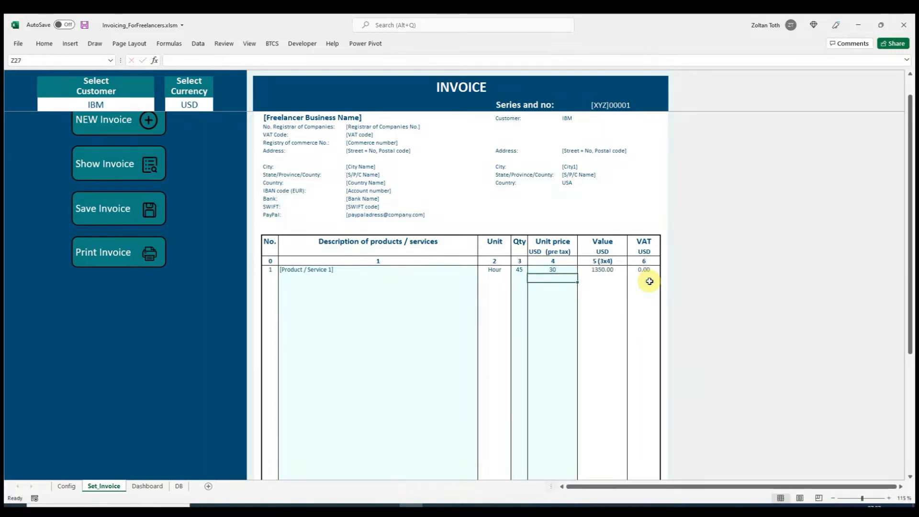
# - Set the USD to EUR exchange rate below the invoice's products table to 0.95
pyautogui.scroll(-5, 557, 269)
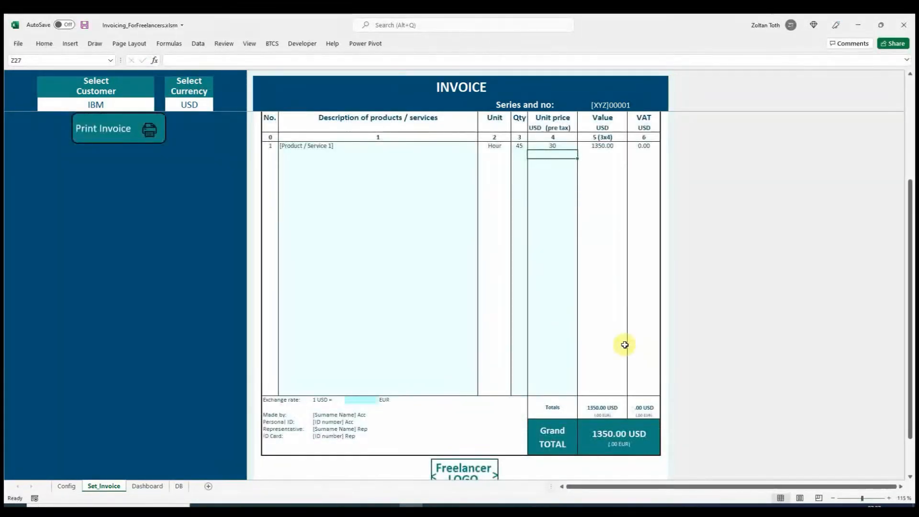
pyautogui.click(365, 400)
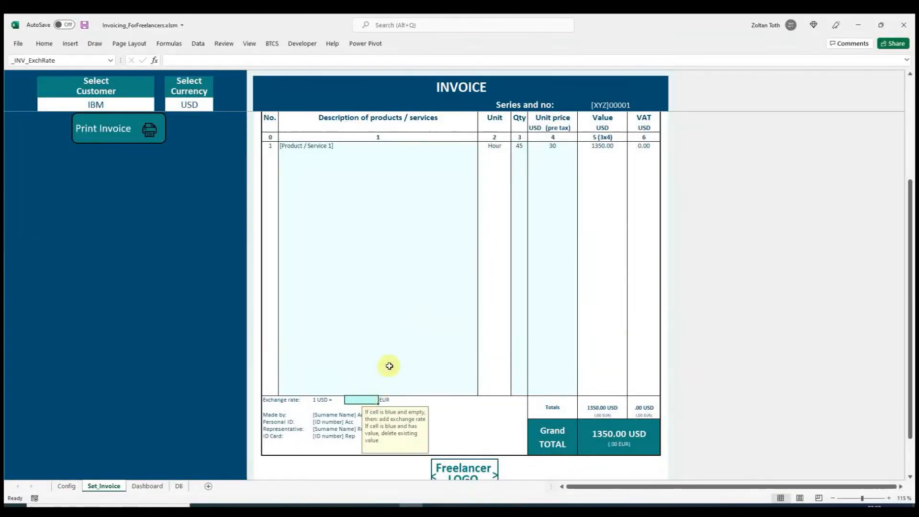
pyautogui.write('0.95')
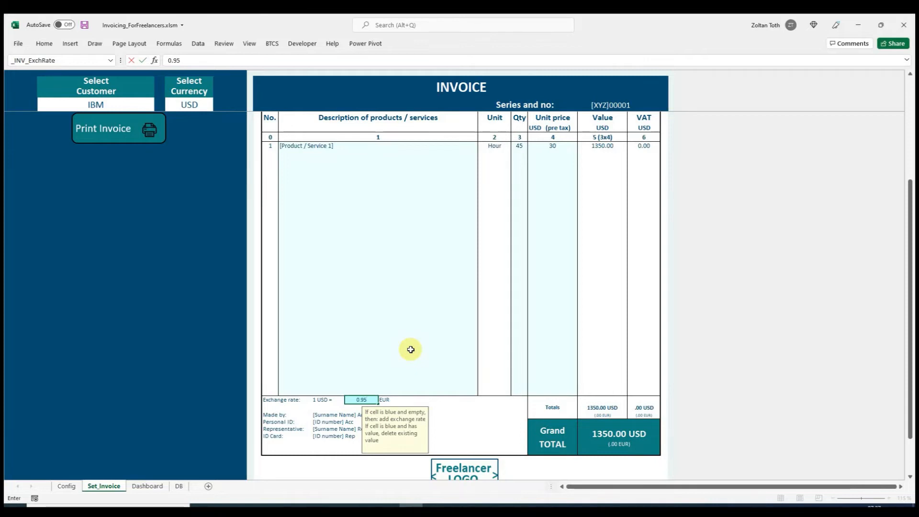
pyautogui.press('Return')
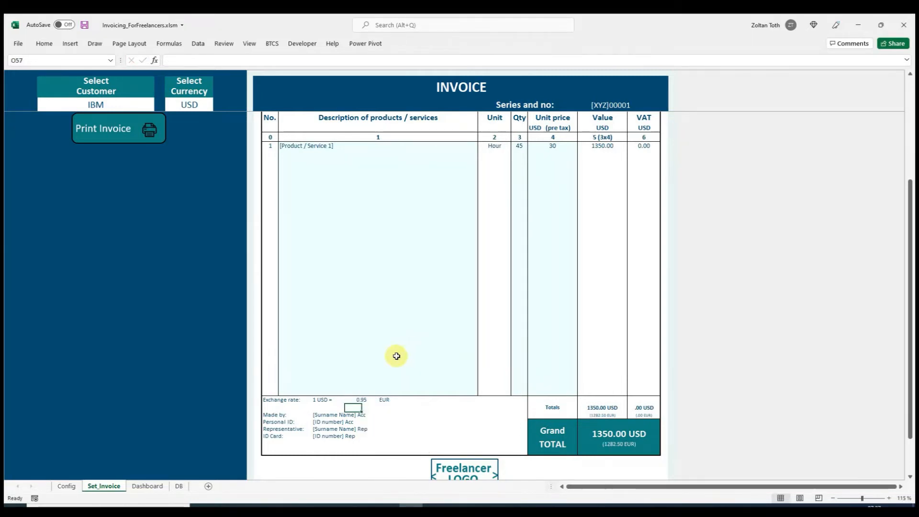
# - Save the IBM invoice to the database and dismiss the message
pyautogui.scroll(6, 393, 355)
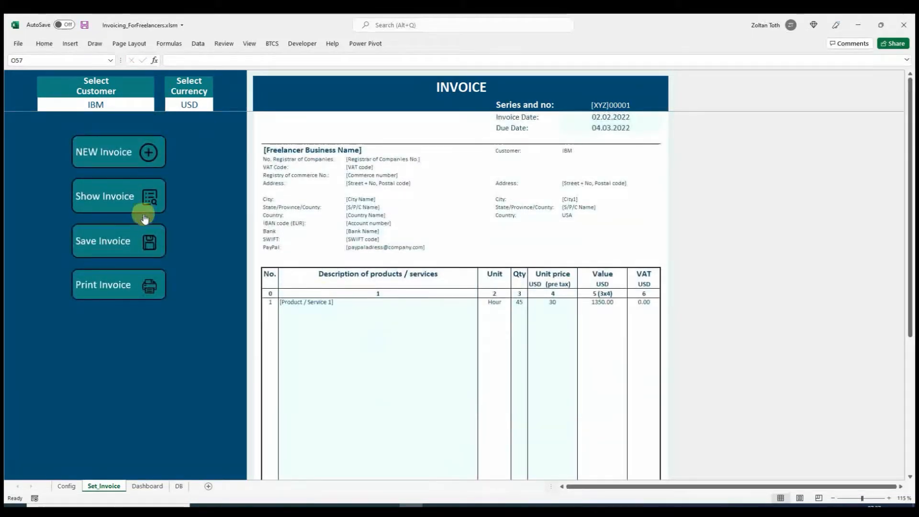
pyautogui.click(152, 244)
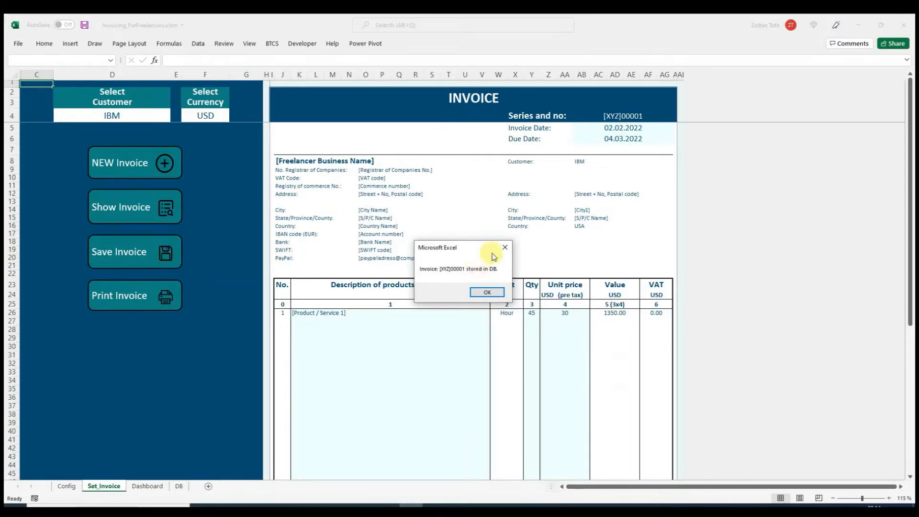
pyautogui.click(487, 292)
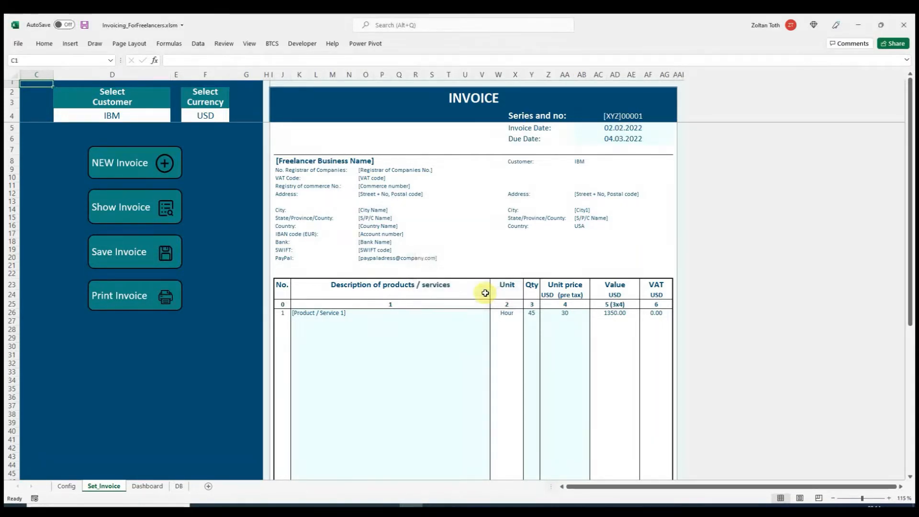
# - Print the IBM invoice to a PDF file named IBM1 in the zObsolete folder
pyautogui.click(170, 295)
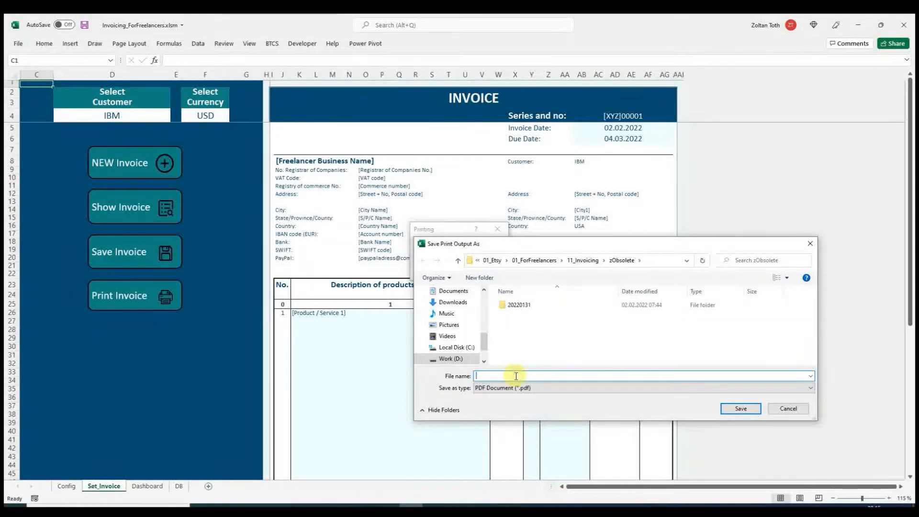
pyautogui.write('IBM1')
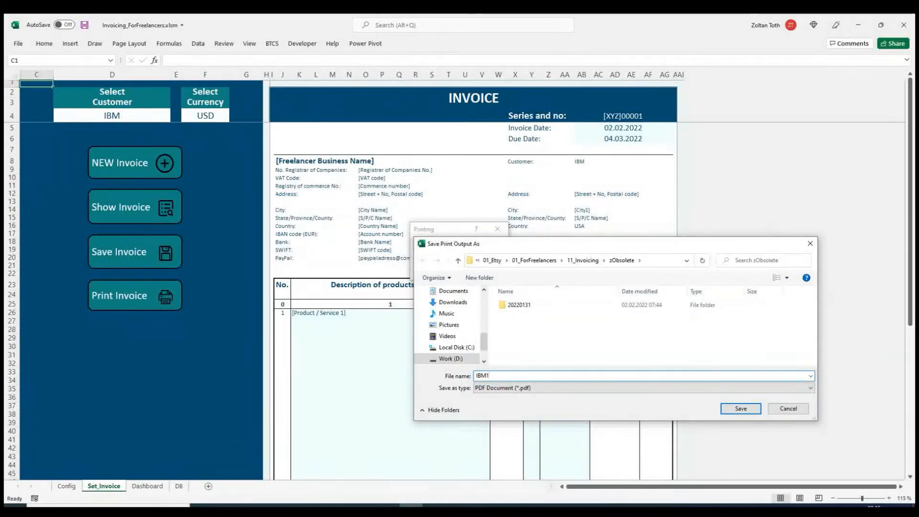
pyautogui.click(750, 408)
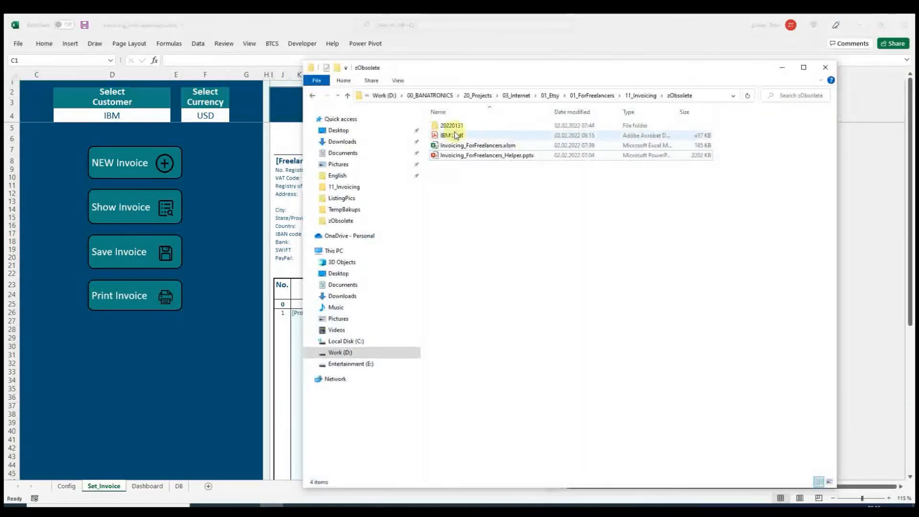
# - Open IBM1.pdf from the zObsolete folder, review the whole printed invoice and return to the Excel workbook
pyautogui.doubleClick(456, 136)
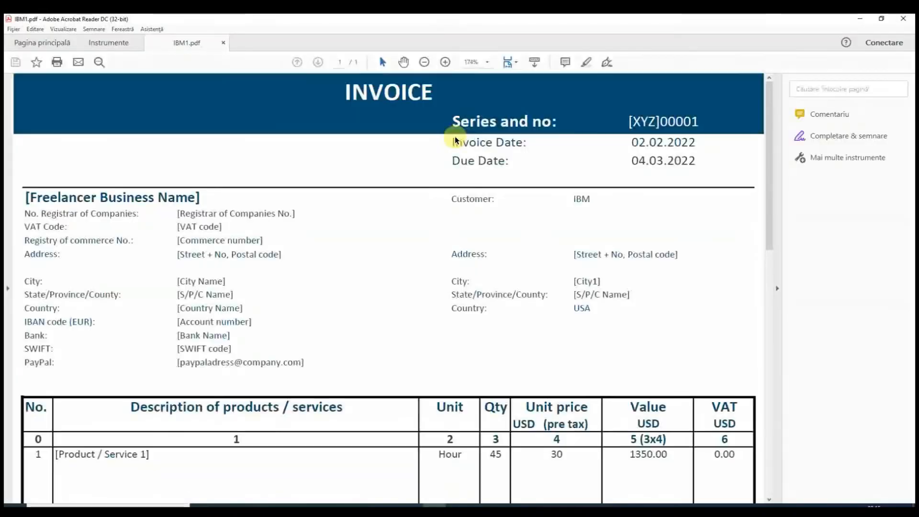
pyautogui.scroll(-4, 469, 226)
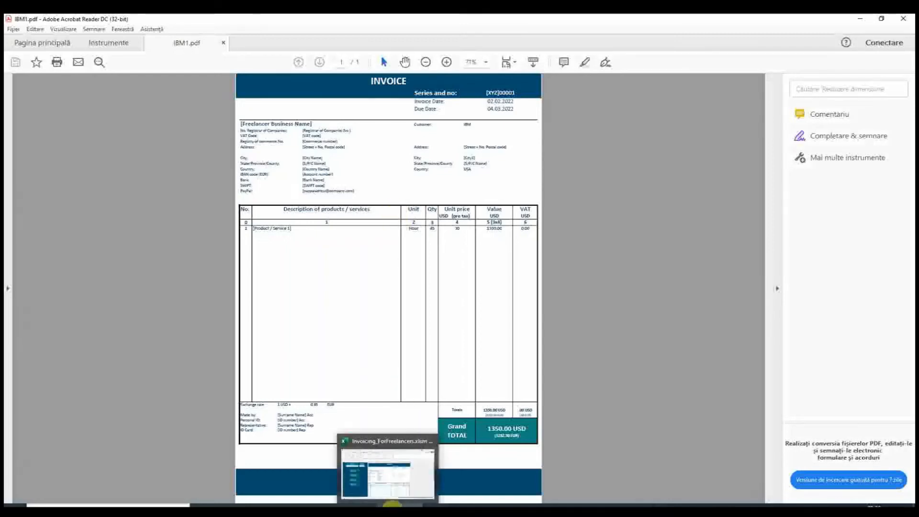
pyautogui.click(392, 503)
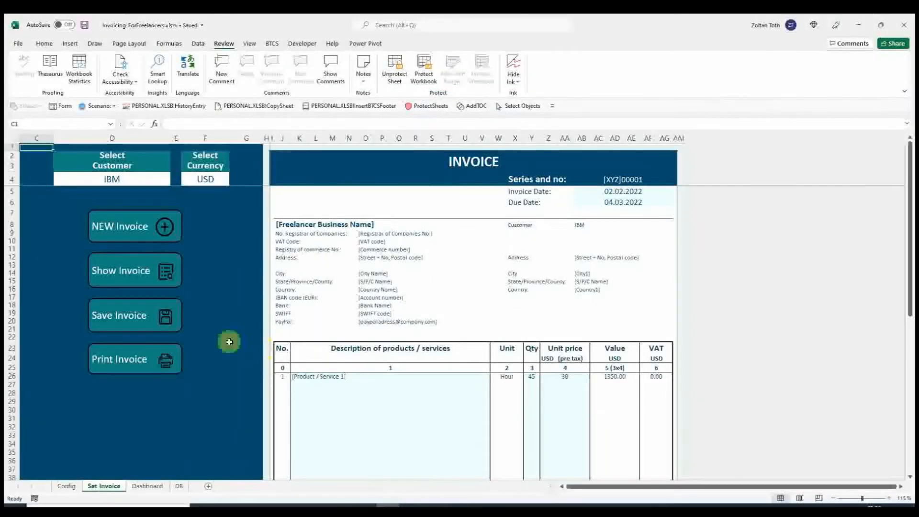
# - Switch the customer of the saved IBM invoice to Microsoft
pyautogui.click(123, 179)
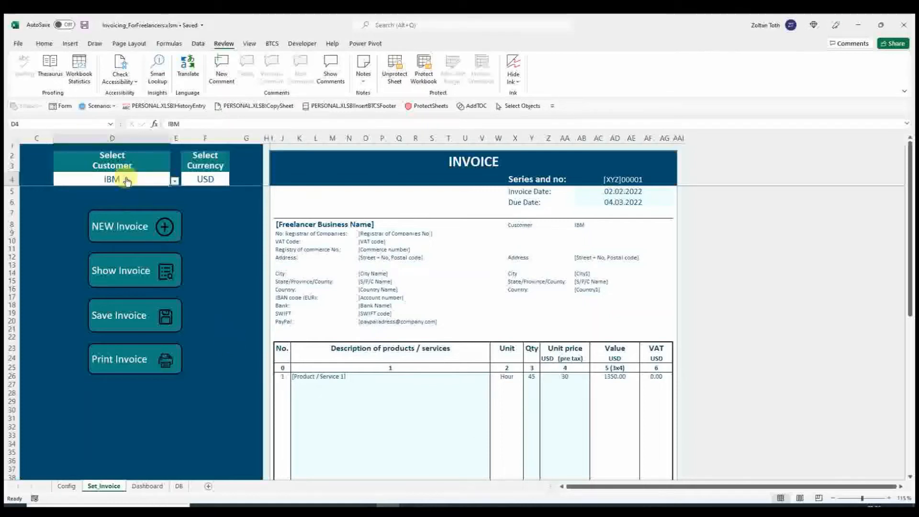
pyautogui.click(173, 181)
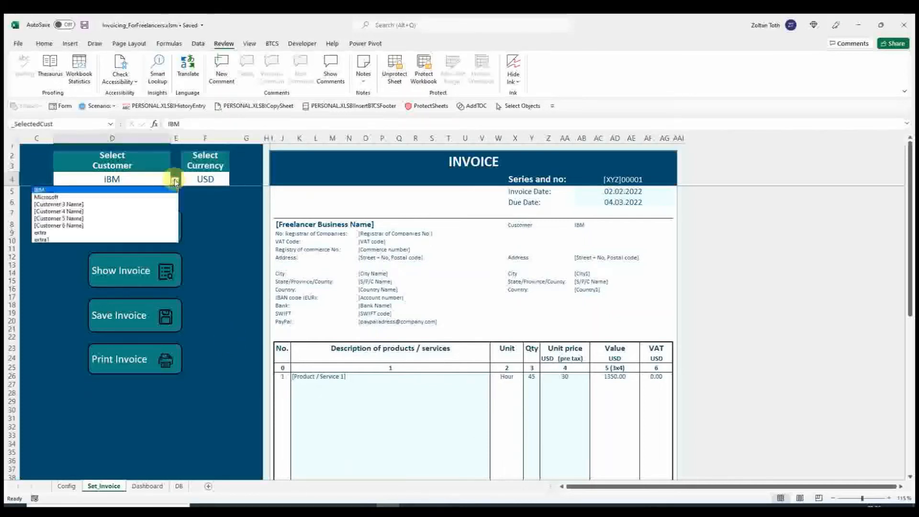
pyautogui.click(49, 197)
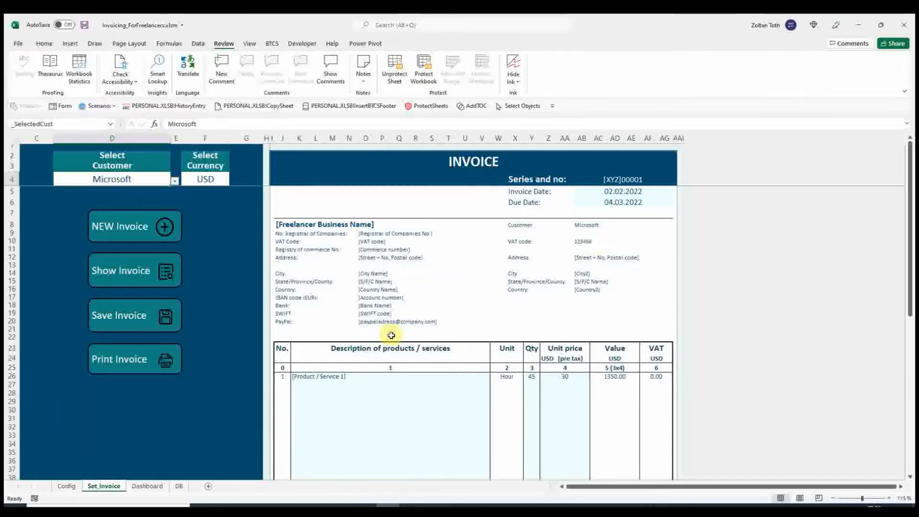
# - Start a new blank invoice and select Microsoft as its customer
pyautogui.click(167, 228)
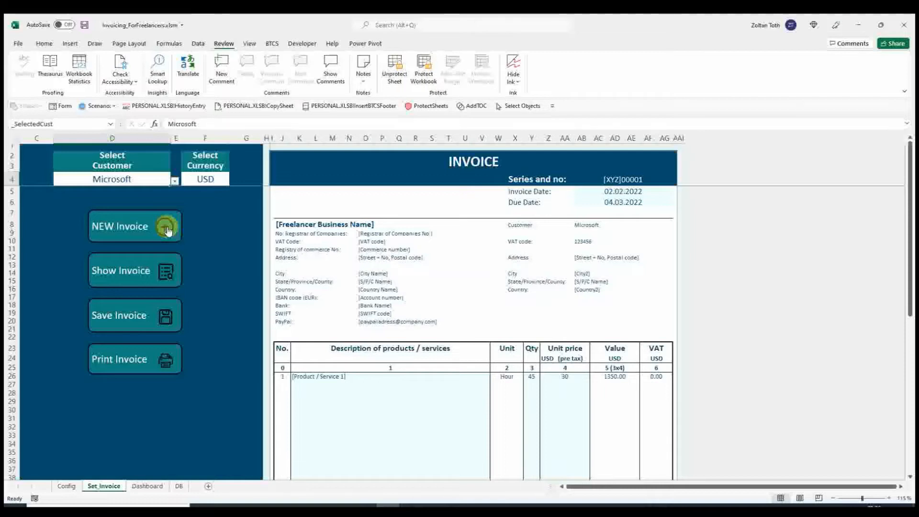
pyautogui.click(173, 182)
pyautogui.click(54, 197)
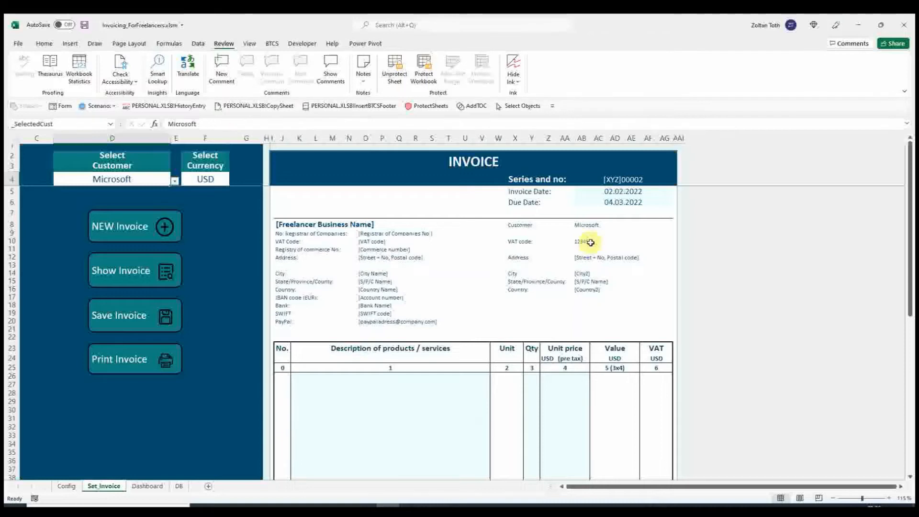
# - Set the currency of the new Microsoft invoice to EUR
pyautogui.click(217, 179)
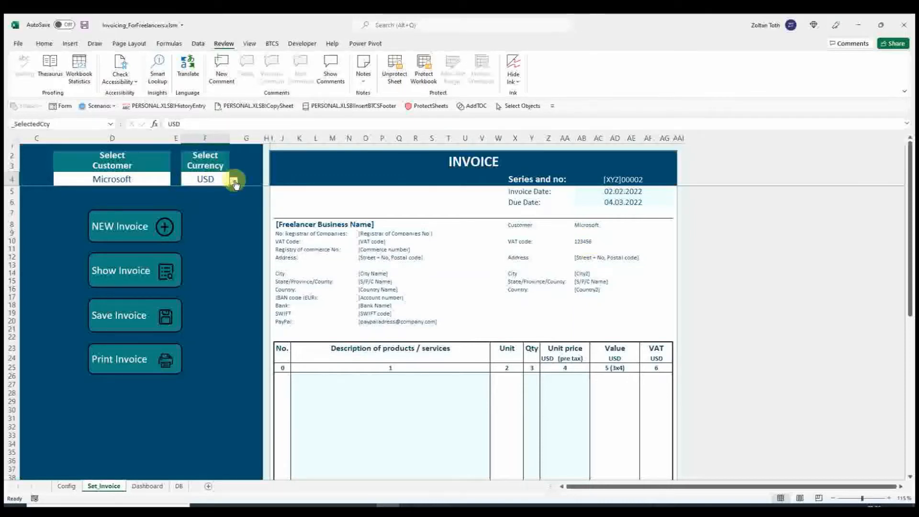
pyautogui.click(233, 180)
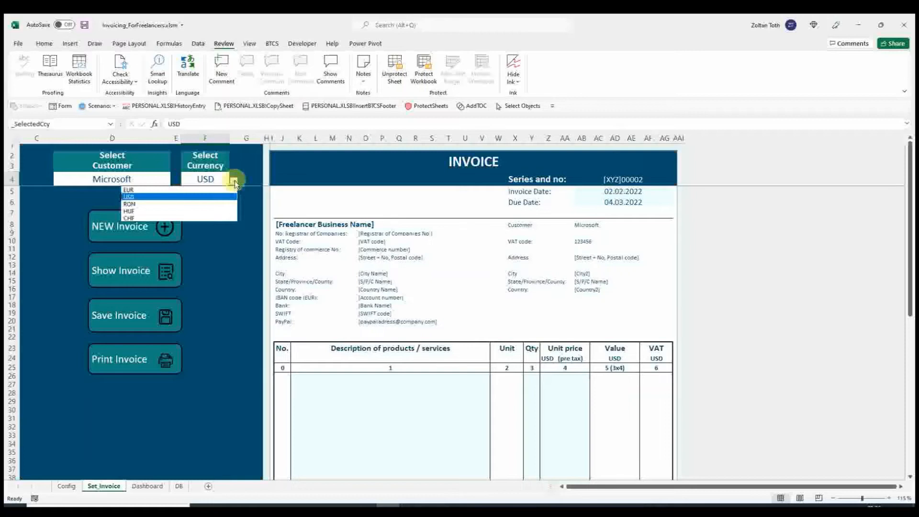
pyautogui.click(151, 188)
# - Add [Product / Service 4] as the invoice's first line item with quantity 5 and unit price 50
pyautogui.scroll(-2, 592, 297)
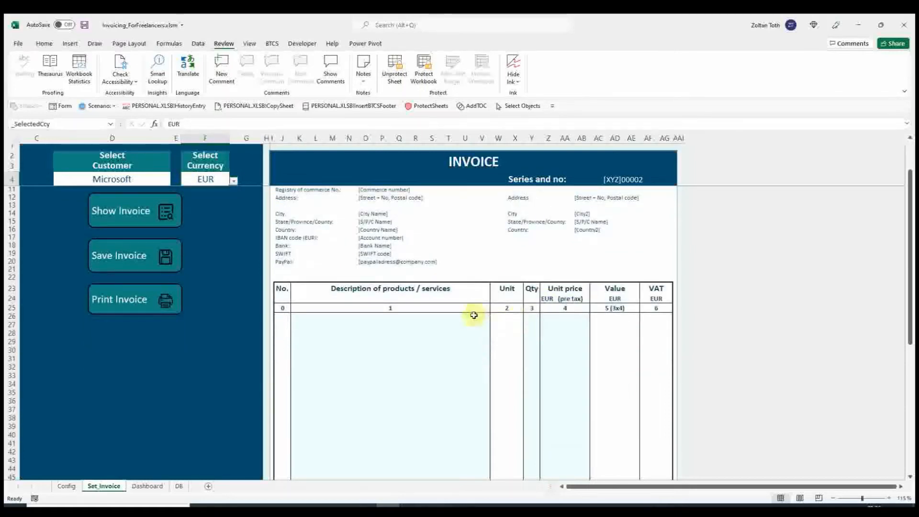
pyautogui.click(473, 318)
pyautogui.click(494, 317)
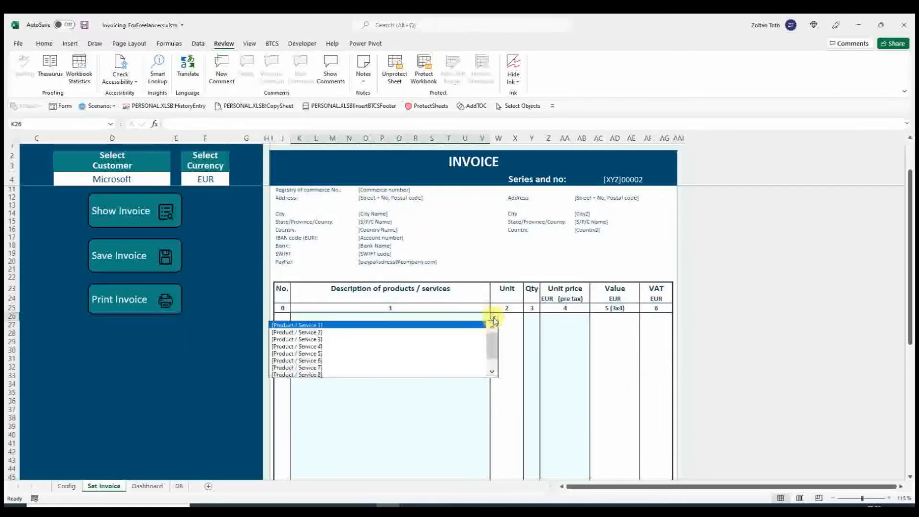
pyautogui.click(351, 343)
pyautogui.click(531, 317)
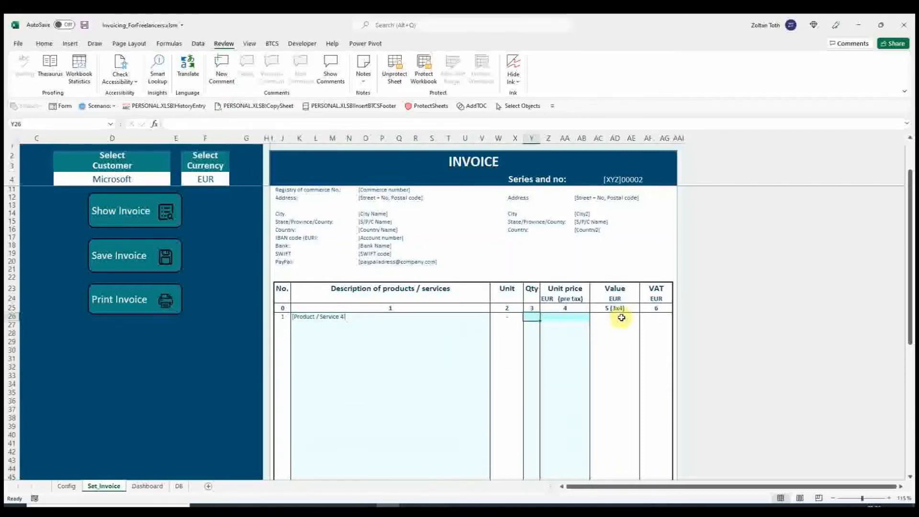
pyautogui.write('5')
pyautogui.press('Tab')
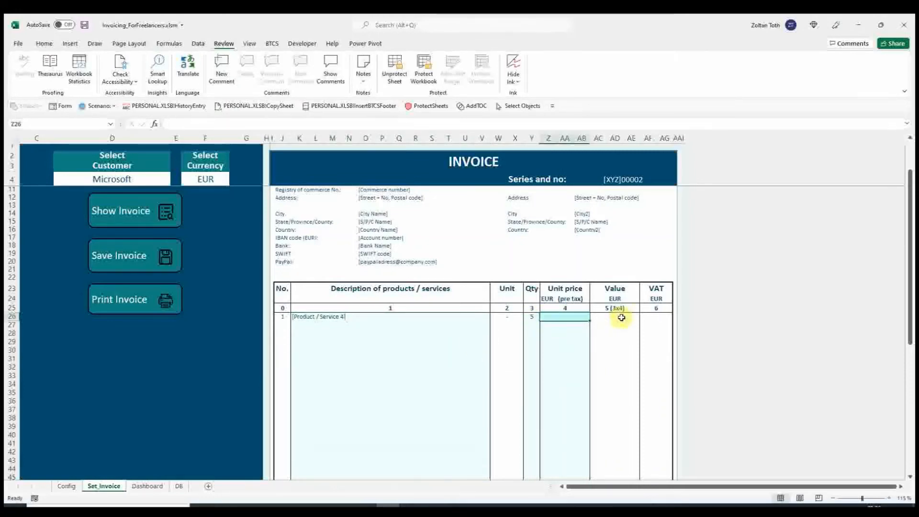
pyautogui.write('50')
pyautogui.press('Return')
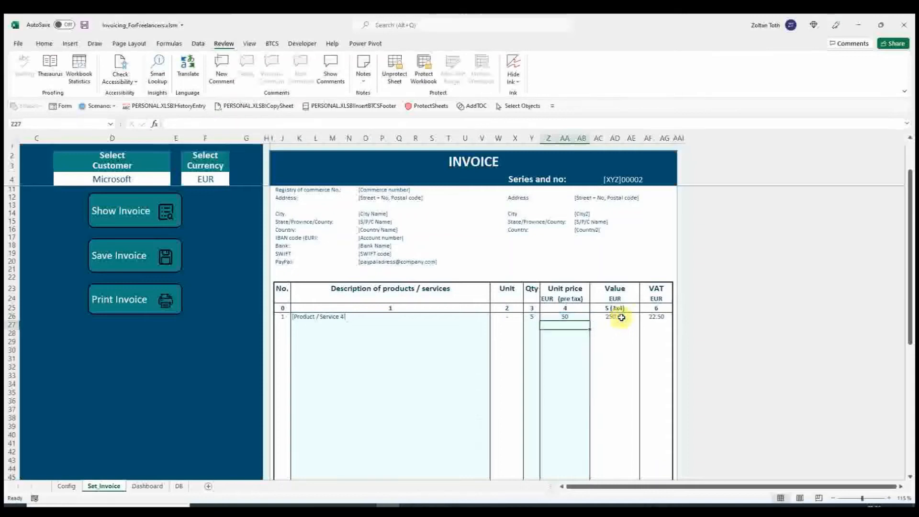
# - Save the Microsoft invoice to the database, check its record on the DB sheet and return to the Set_Invoice sheet
pyautogui.scroll(-10, 621, 317)
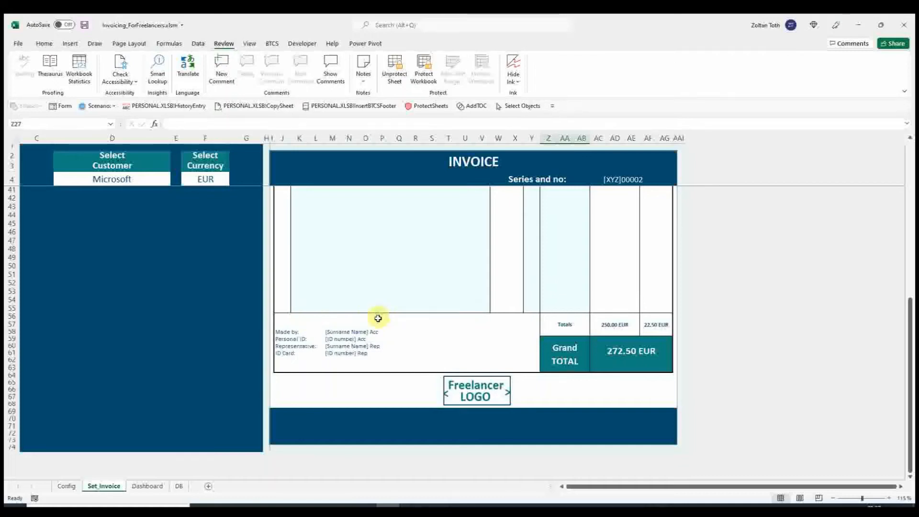
pyautogui.scroll(12, 400, 346)
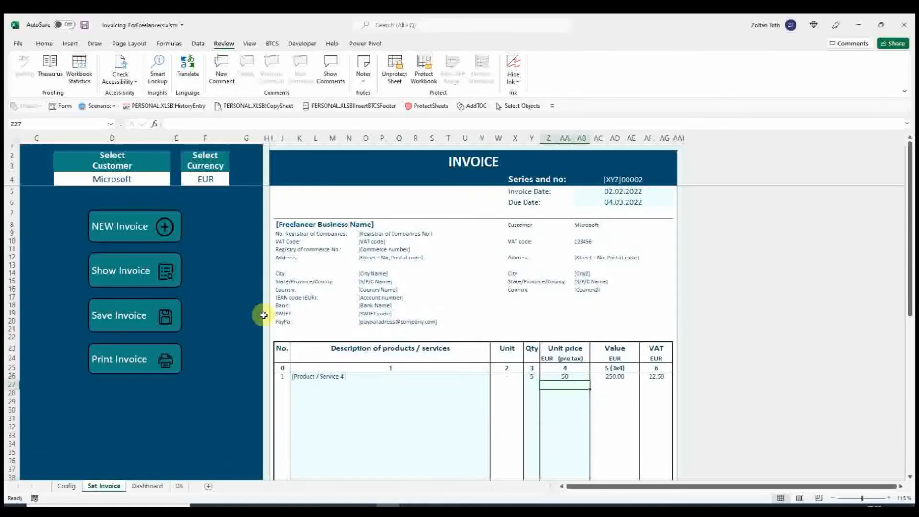
pyautogui.click(162, 317)
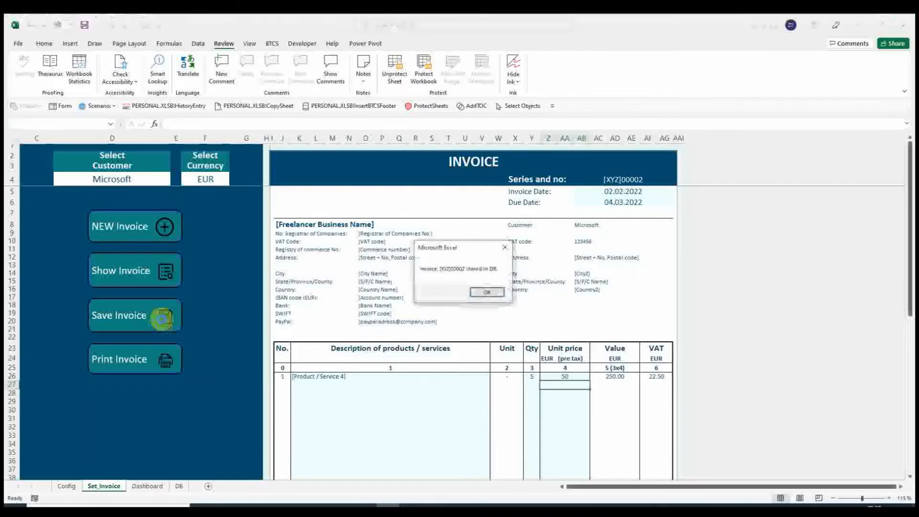
pyautogui.click(487, 293)
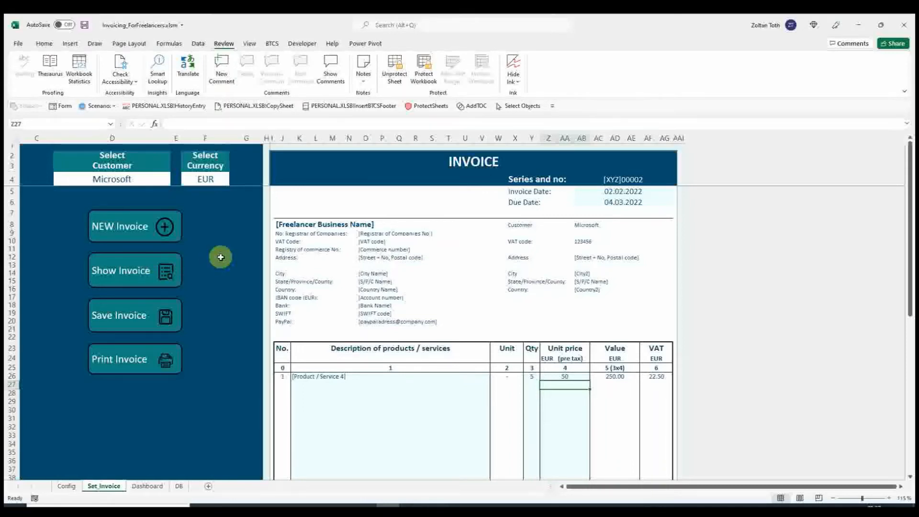
pyautogui.click(180, 486)
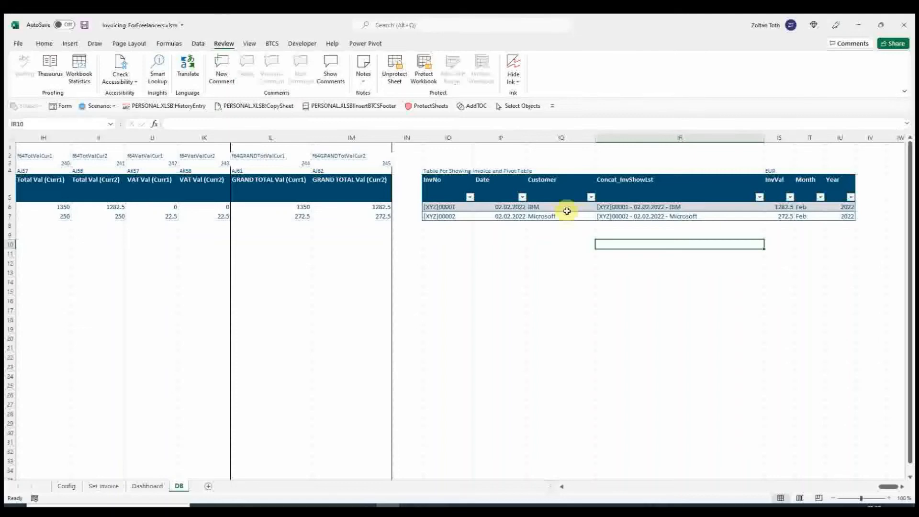
pyautogui.click(104, 486)
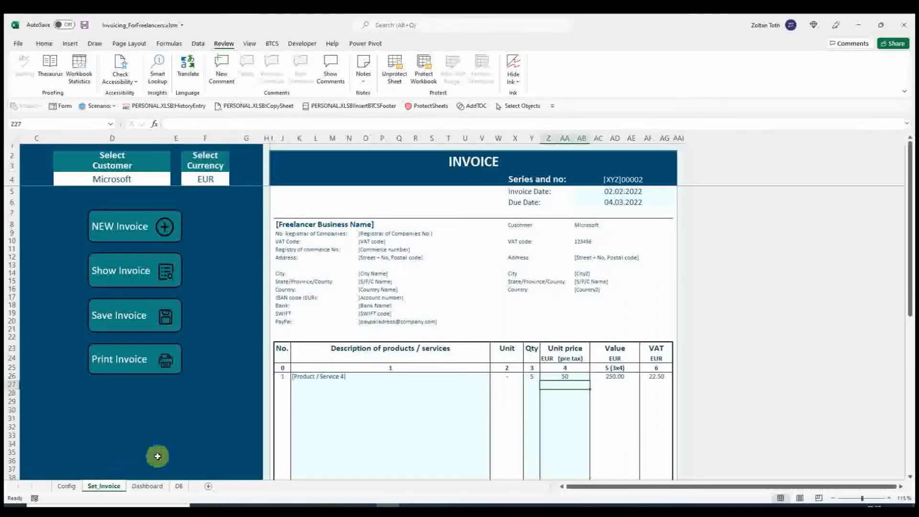
# - Filter the Dashboard sheet's date timeline to January through March 2022
pyautogui.click(146, 486)
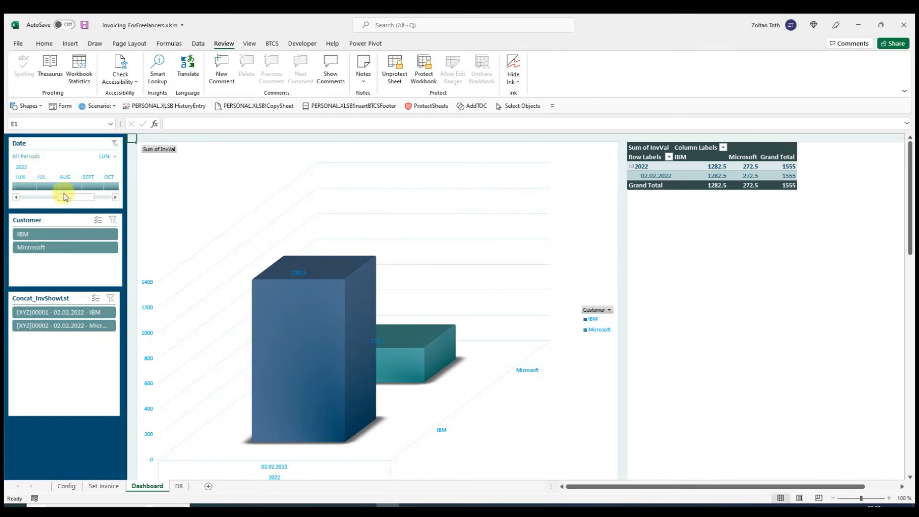
pyautogui.moveTo(67, 197); pyautogui.dragTo(24, 202)
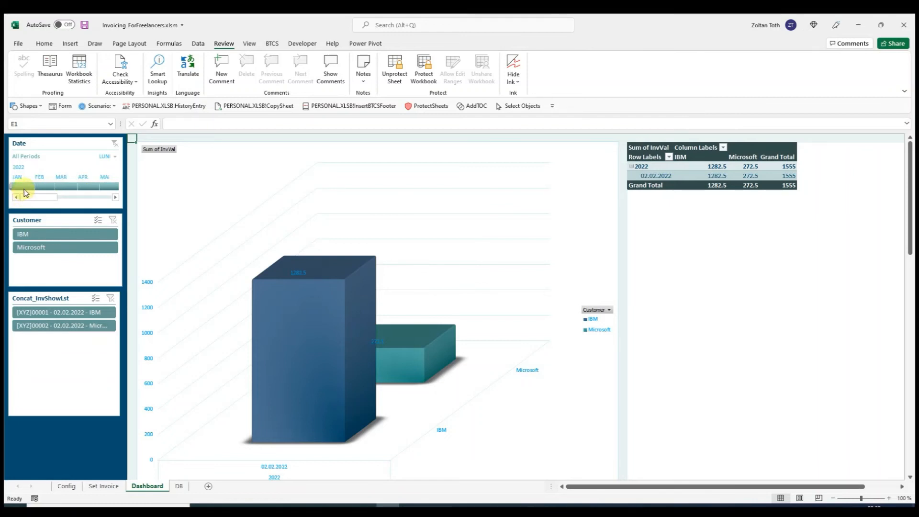
pyautogui.click(43, 188)
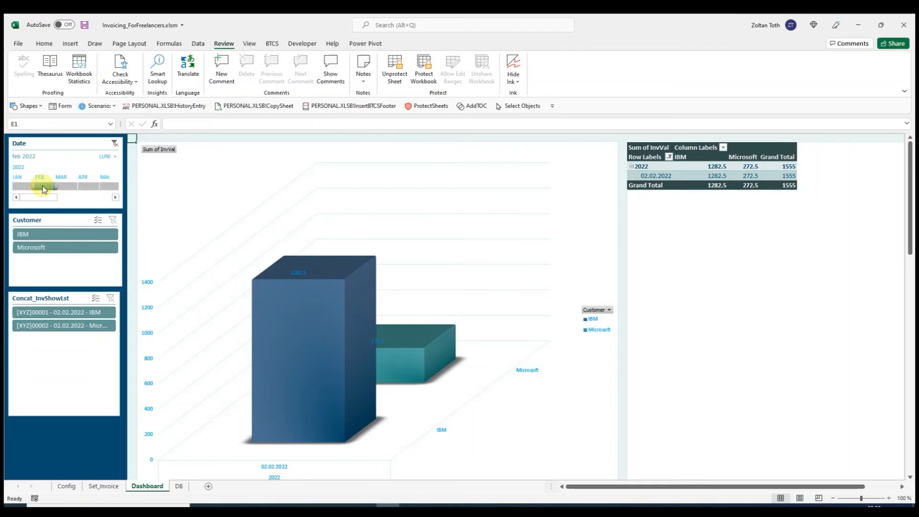
pyautogui.click(22, 187)
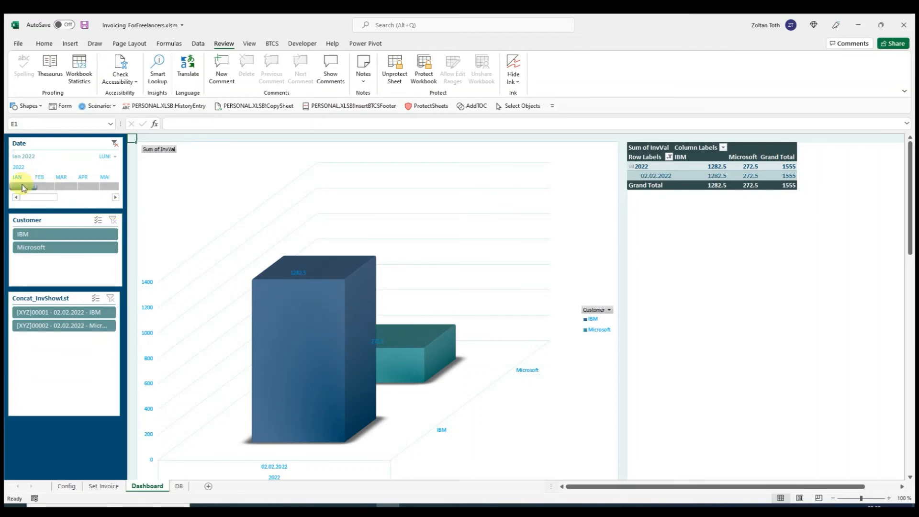
pyautogui.moveTo(34, 191); pyautogui.dragTo(77, 195)
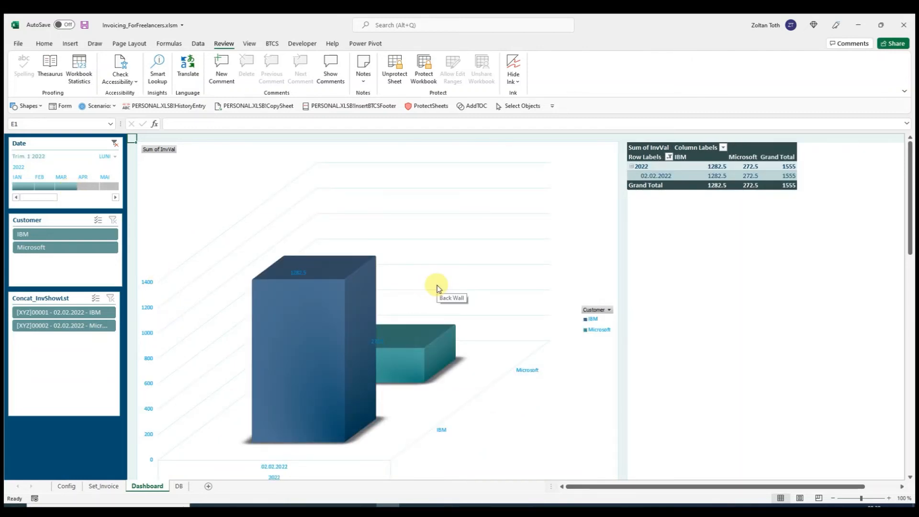
# - Filter the dashboard by customer IBM and Microsoft in turn, clear that filter, and filter by their individual invoices, ending on the Microsoft one
pyautogui.click(72, 234)
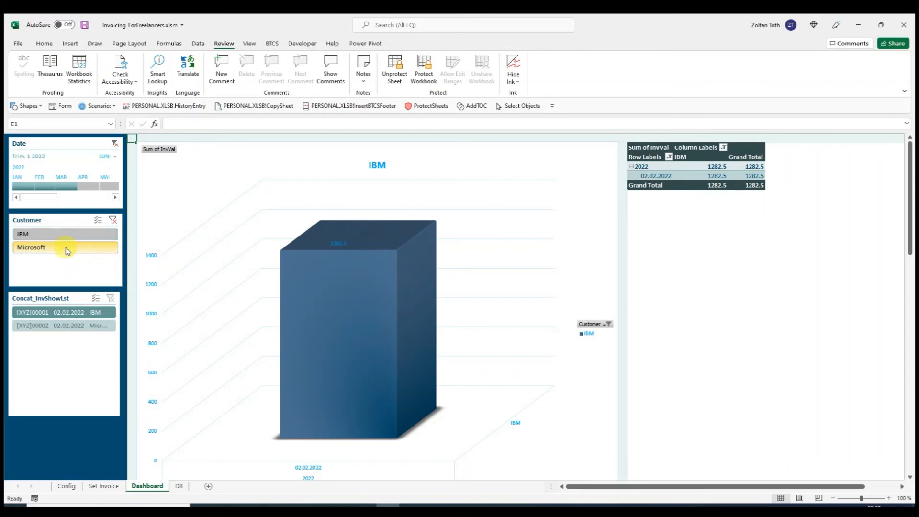
pyautogui.click(65, 248)
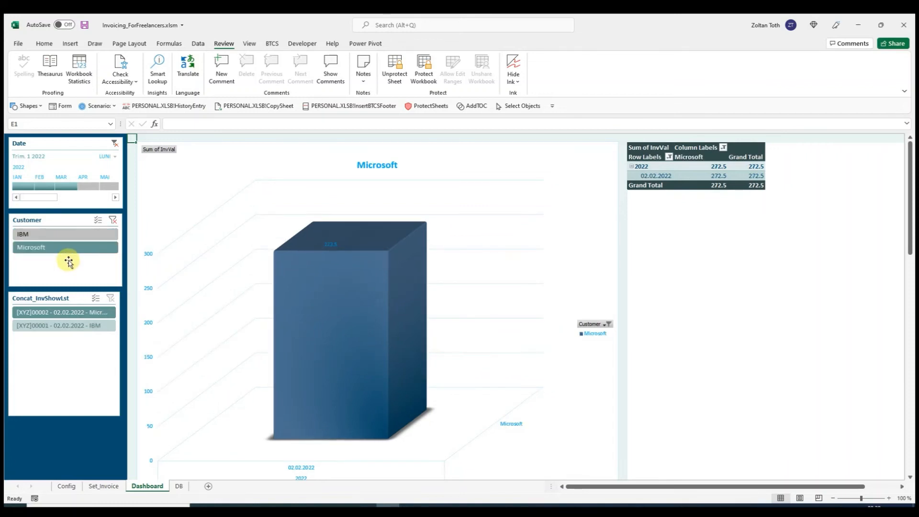
pyautogui.click(112, 220)
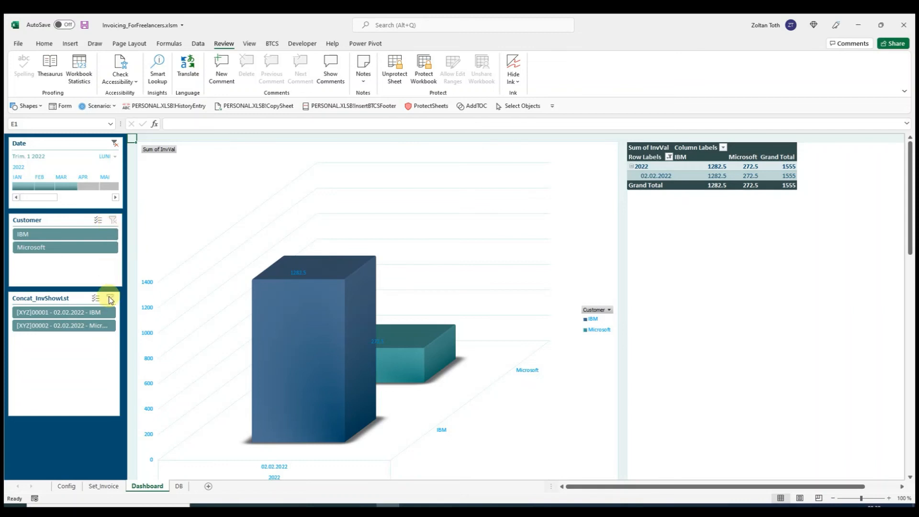
pyautogui.click(56, 312)
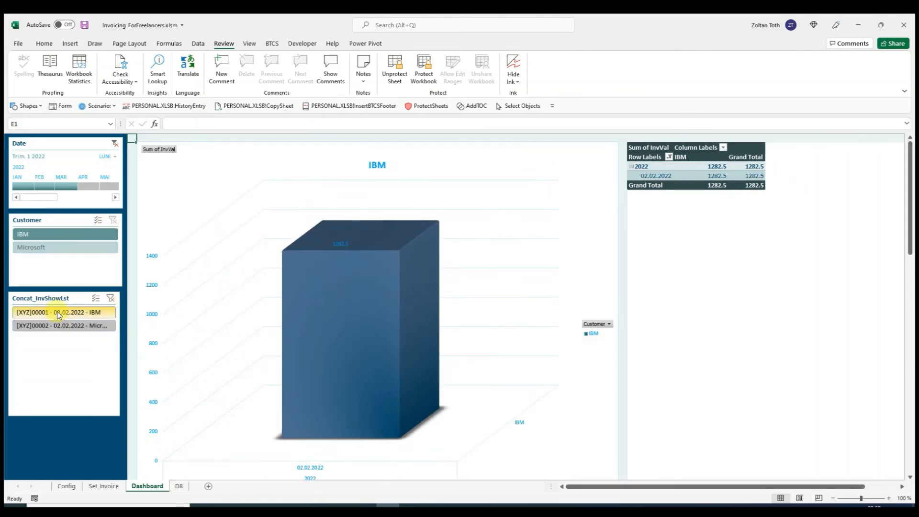
pyautogui.click(62, 328)
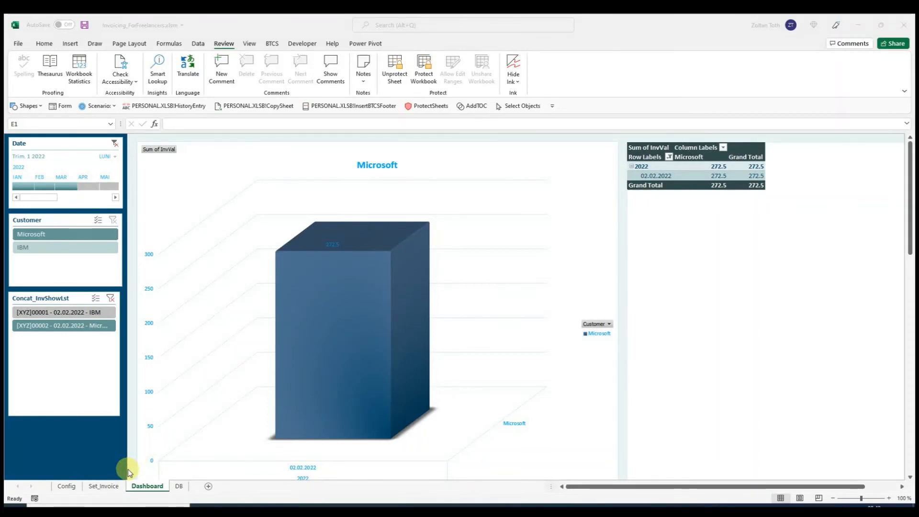
# - Load the saved IBM invoice dated 02.02.2022 back into the Set_Invoice sheet
pyautogui.click(98, 487)
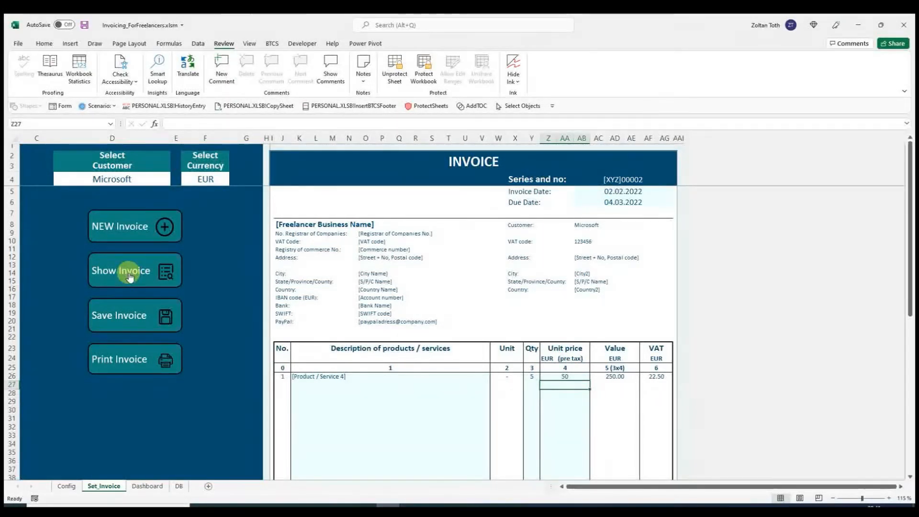
pyautogui.click(161, 277)
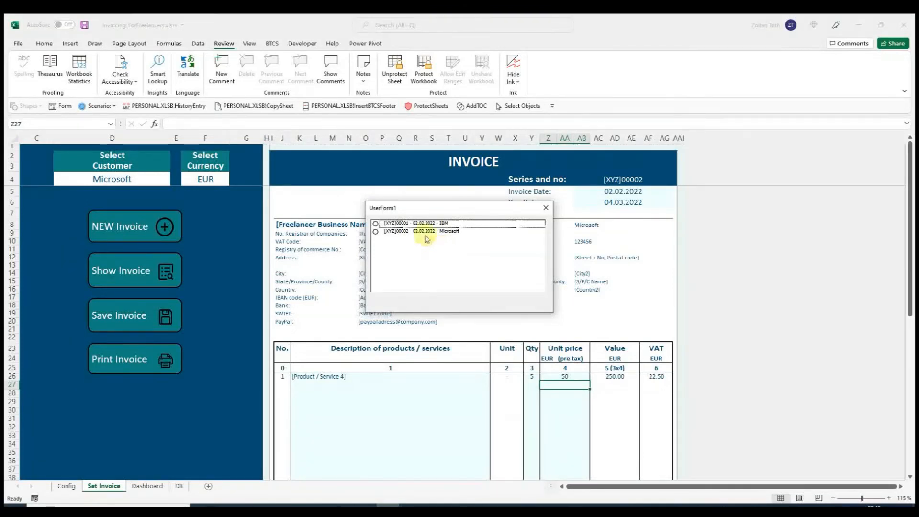
pyautogui.click(414, 225)
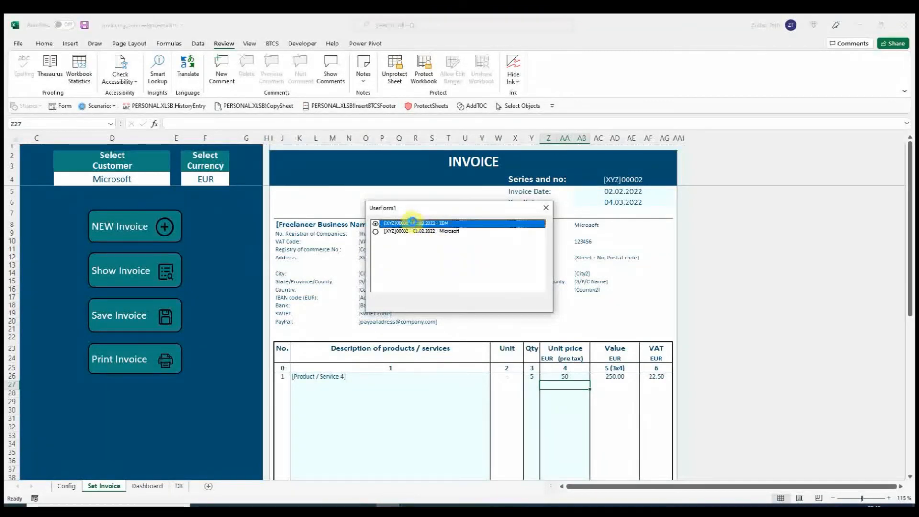
pyautogui.click(501, 291)
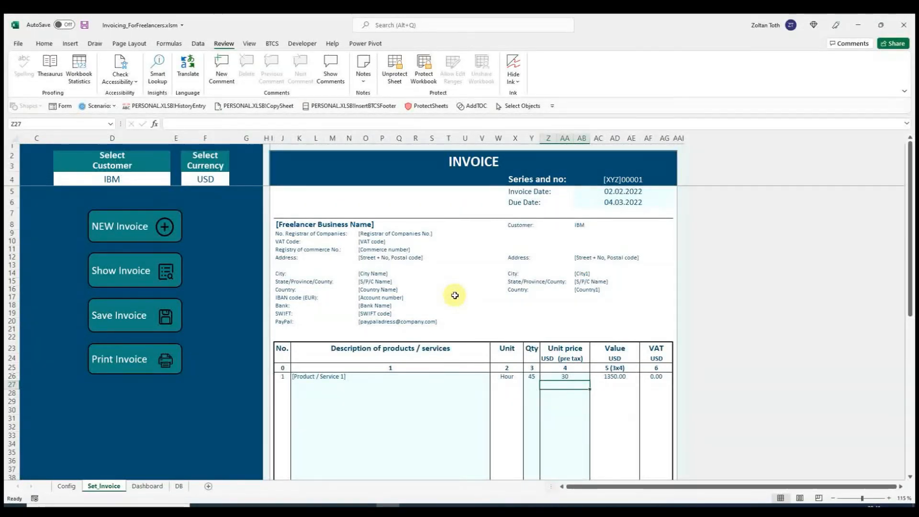
# - Set the quantity of the [Product / Service 1] line on the IBM invoice to 85
pyautogui.scroll(-2, 454, 295)
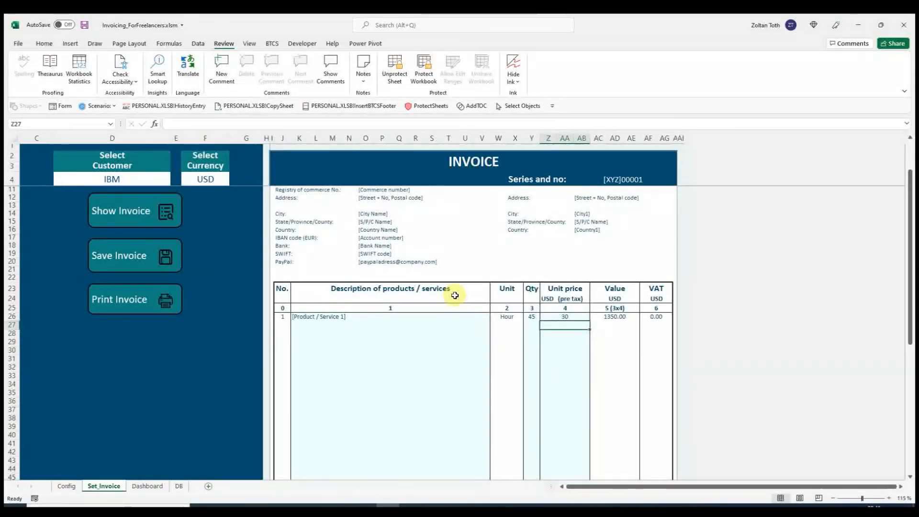
pyautogui.click(535, 317)
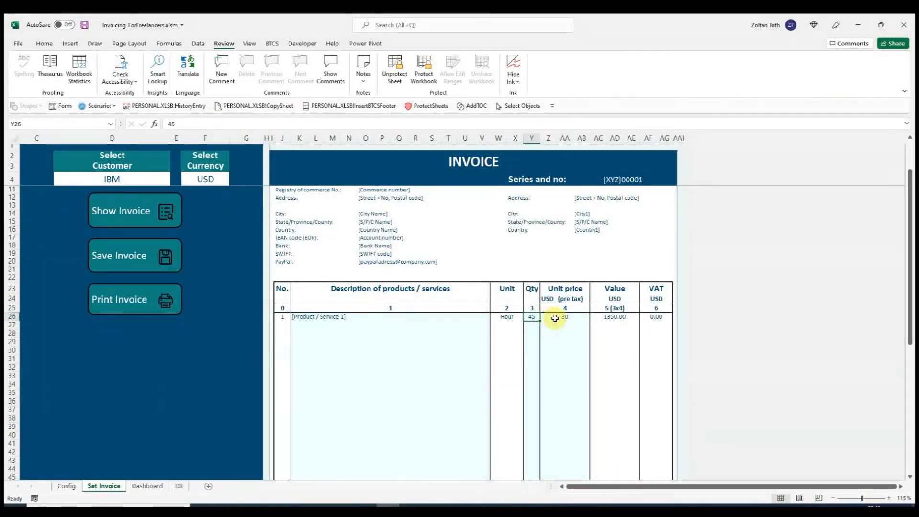
pyautogui.write('85')
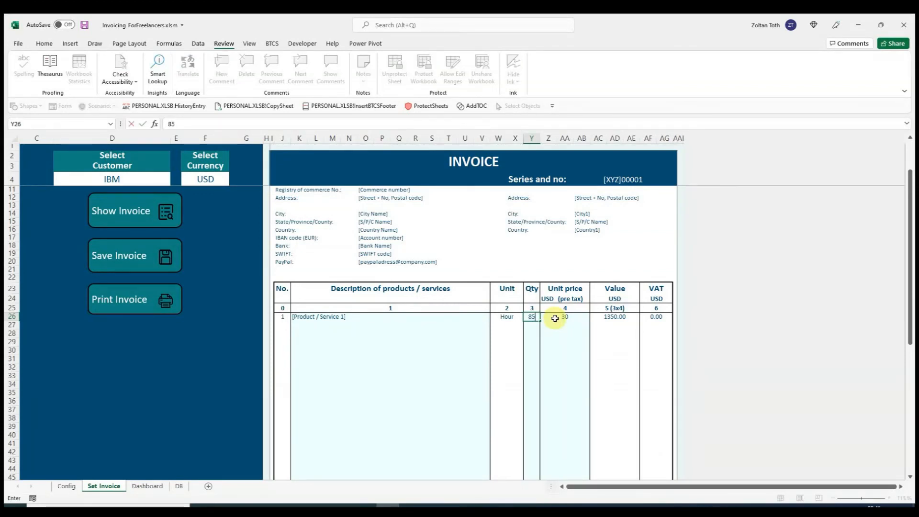
pyautogui.press('Return')
# - Review the updated IBM invoice and save it, overwriting its existing data in the database
pyautogui.scroll(-1, 491, 351)
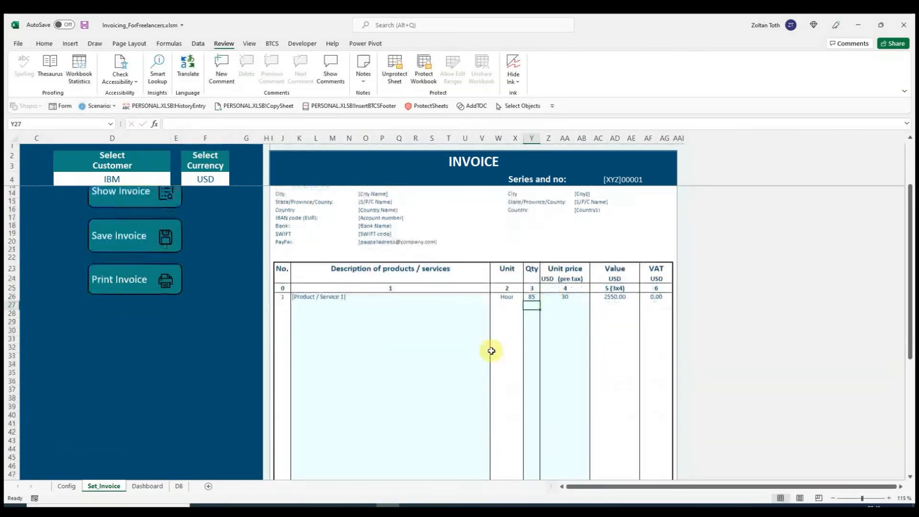
pyautogui.scroll(-5, 491, 351)
pyautogui.scroll(10, 492, 351)
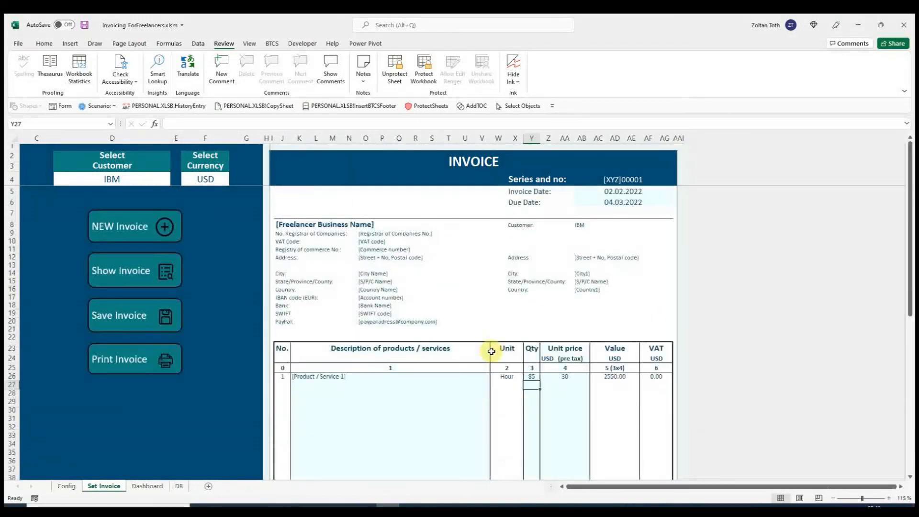
pyautogui.click(166, 316)
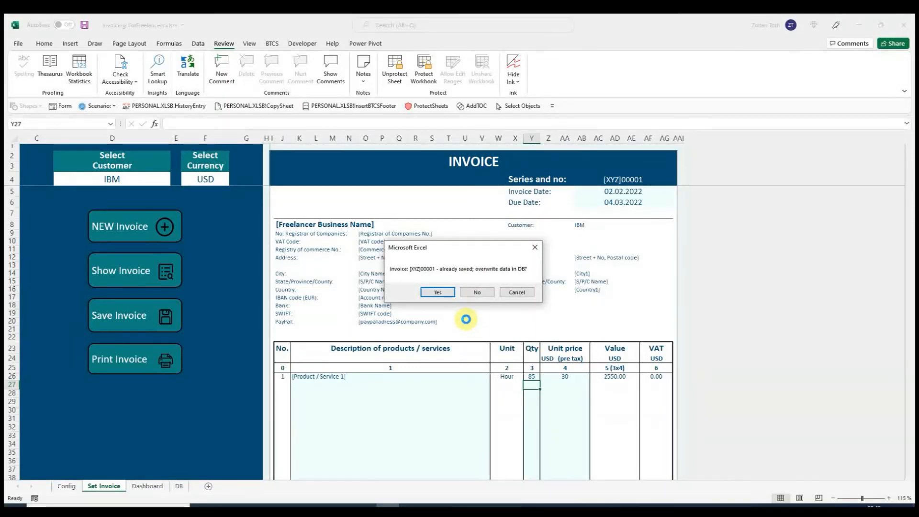
pyautogui.click(438, 291)
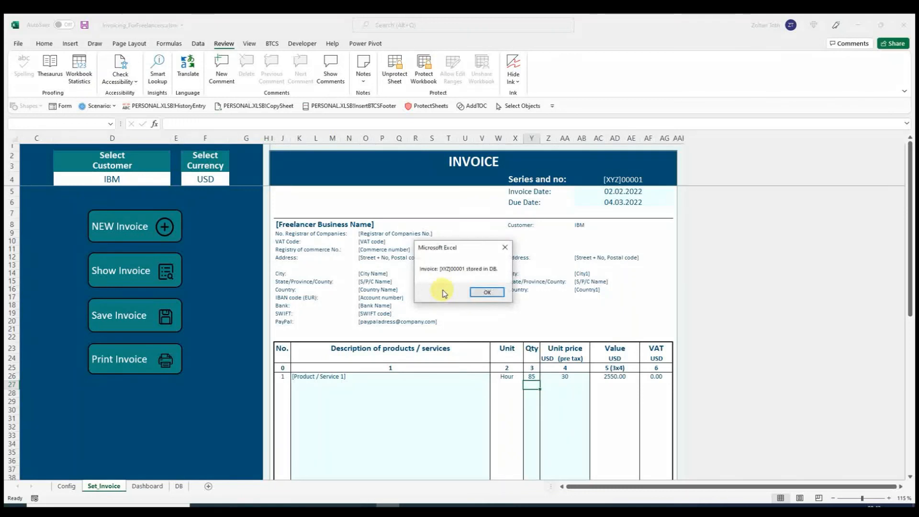
pyautogui.click(481, 292)
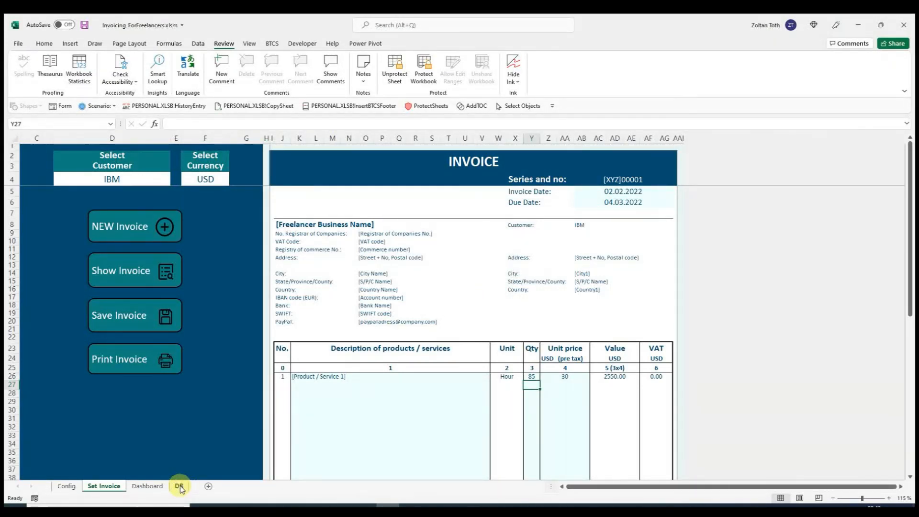
# - Clear the Concat_InvShowLst invoice filter on the Dashboard and check the IBM invoice value in the chart
pyautogui.click(147, 485)
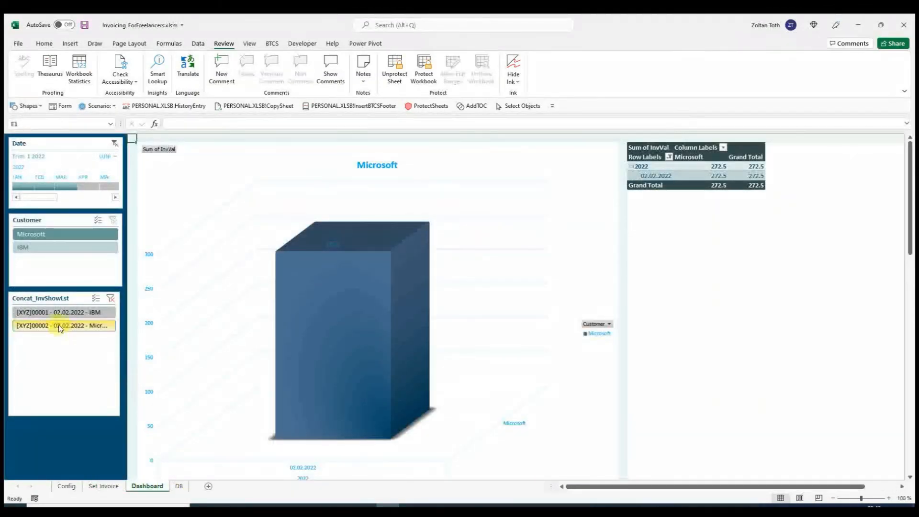
pyautogui.click(110, 301)
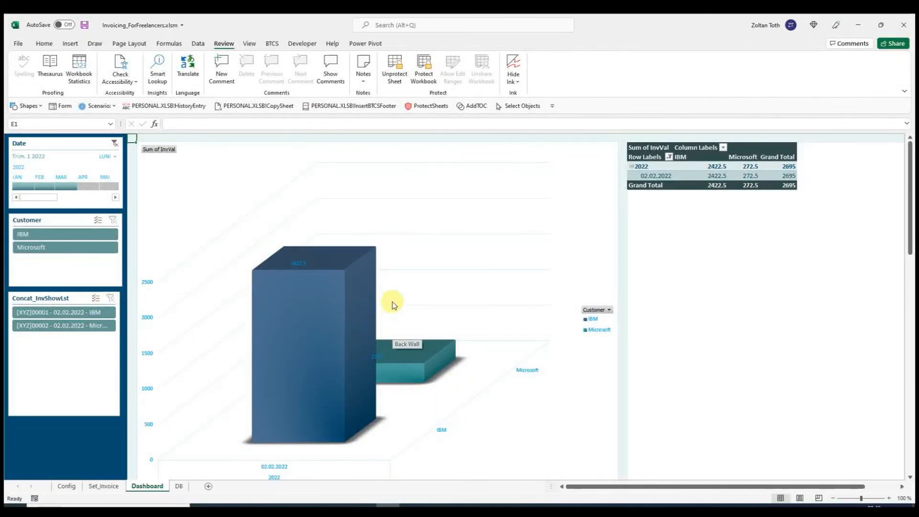
pyautogui.moveTo(312, 288)
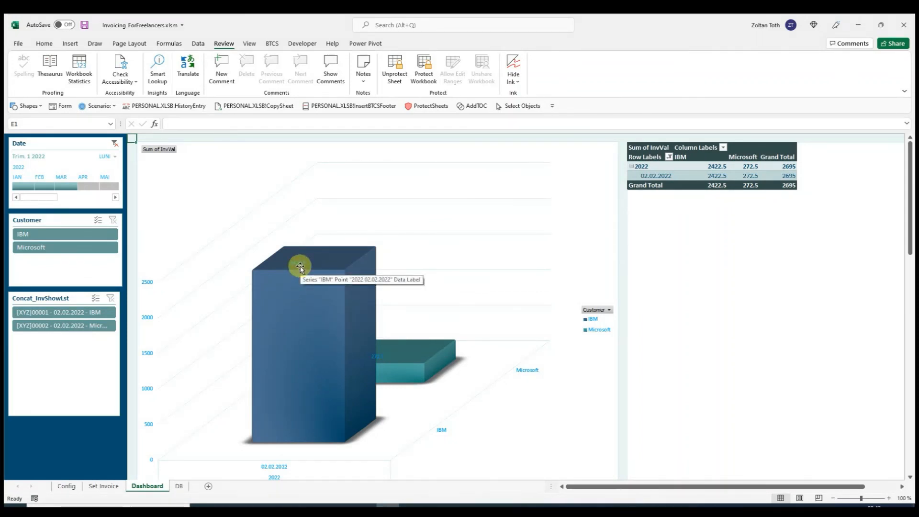
# - Check the IBM invoice's grand total in USD and EUR on the Set_Invoice sheet against the dashboard value
pyautogui.click(105, 485)
pyautogui.scroll(-7, 531, 359)
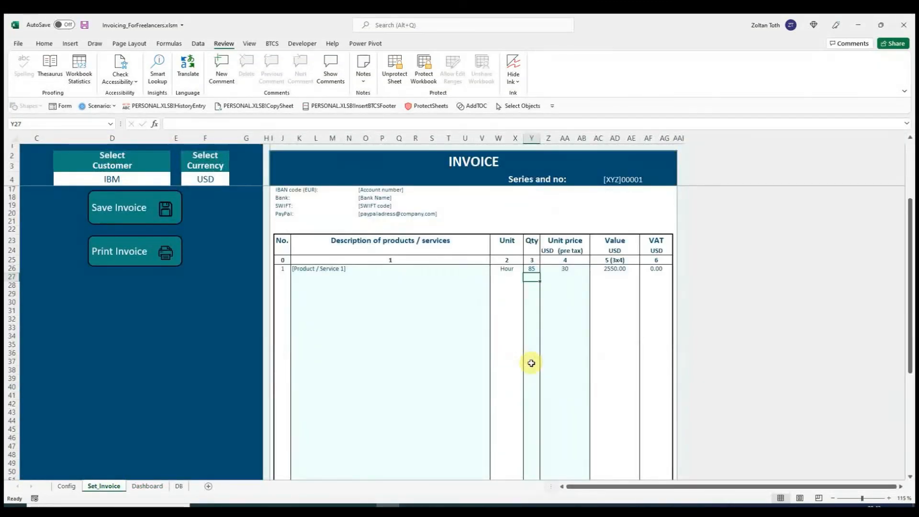
pyautogui.scroll(-2, 532, 364)
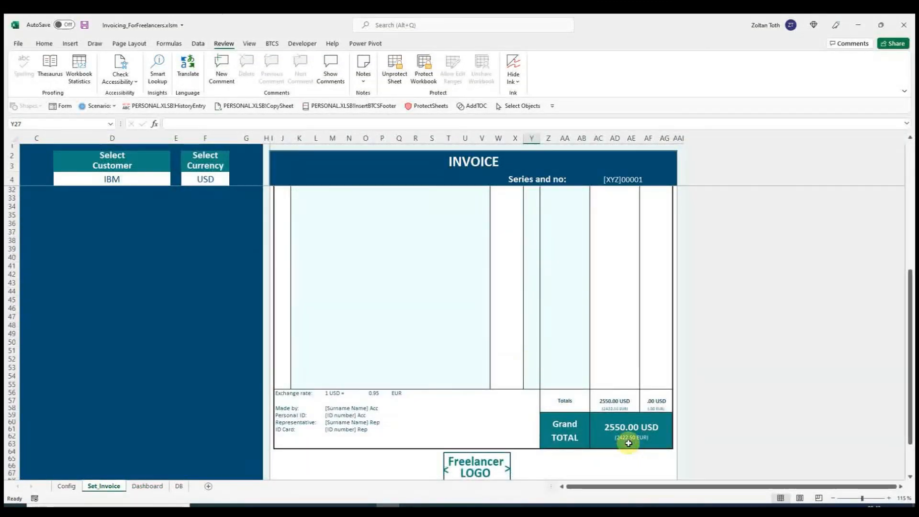
pyautogui.scroll(9, 458, 351)
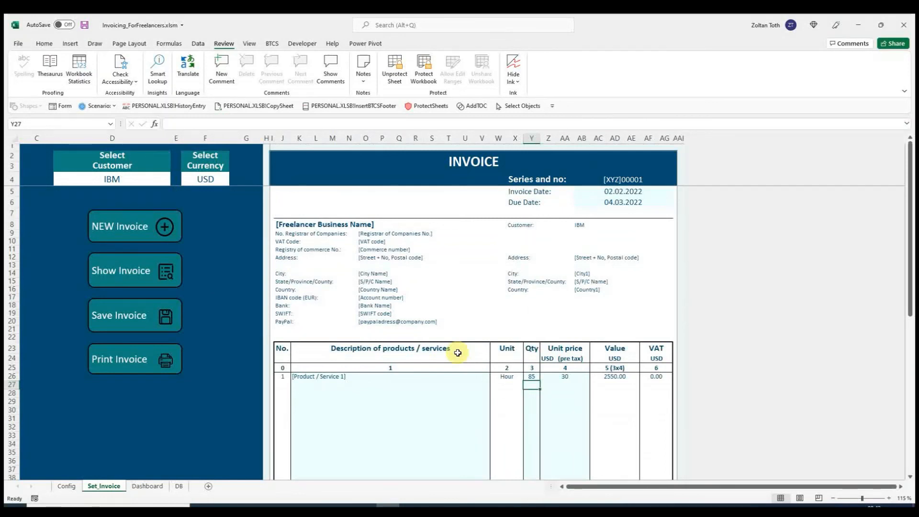